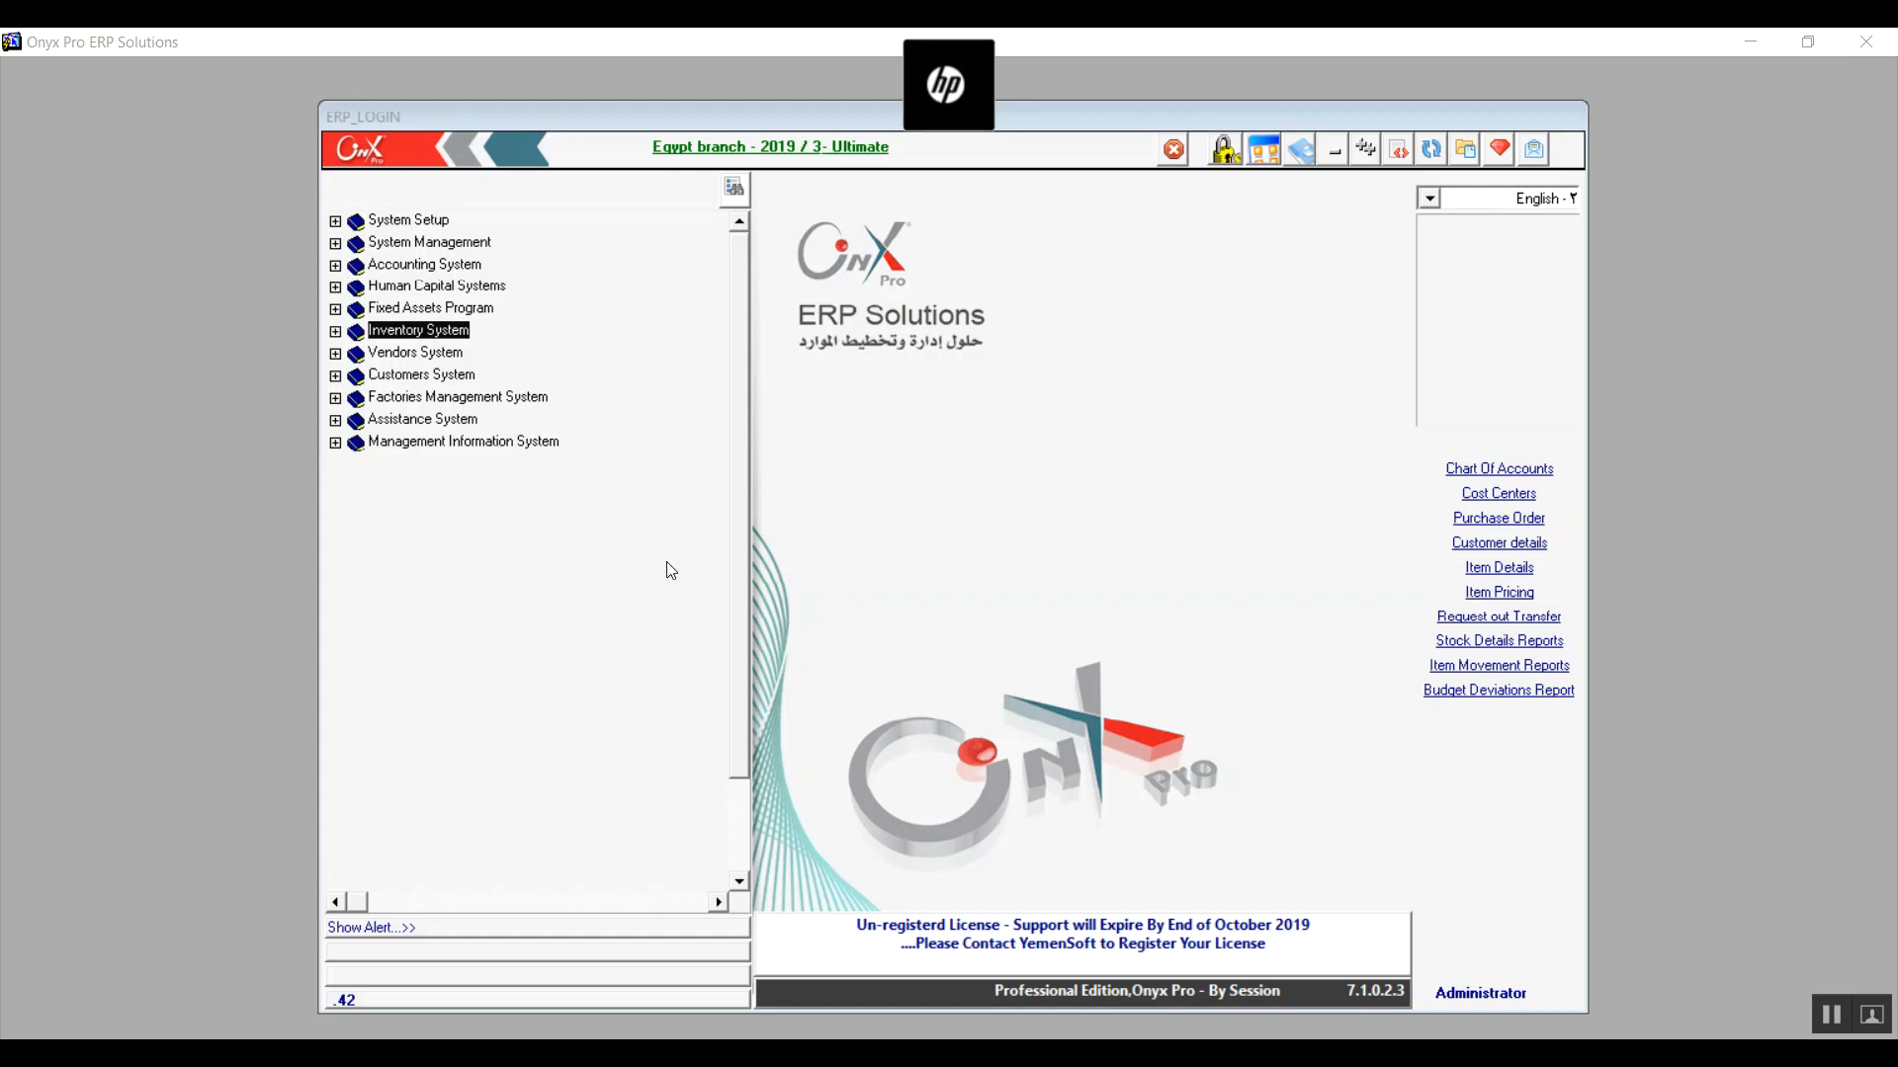
Open Inventory Parameters from the Inventory System setup for editing and show its Advance Options.
{"action": "left_click", "coordinate": [340, 332]}
{"action": "left_click", "coordinate": [336, 332]}
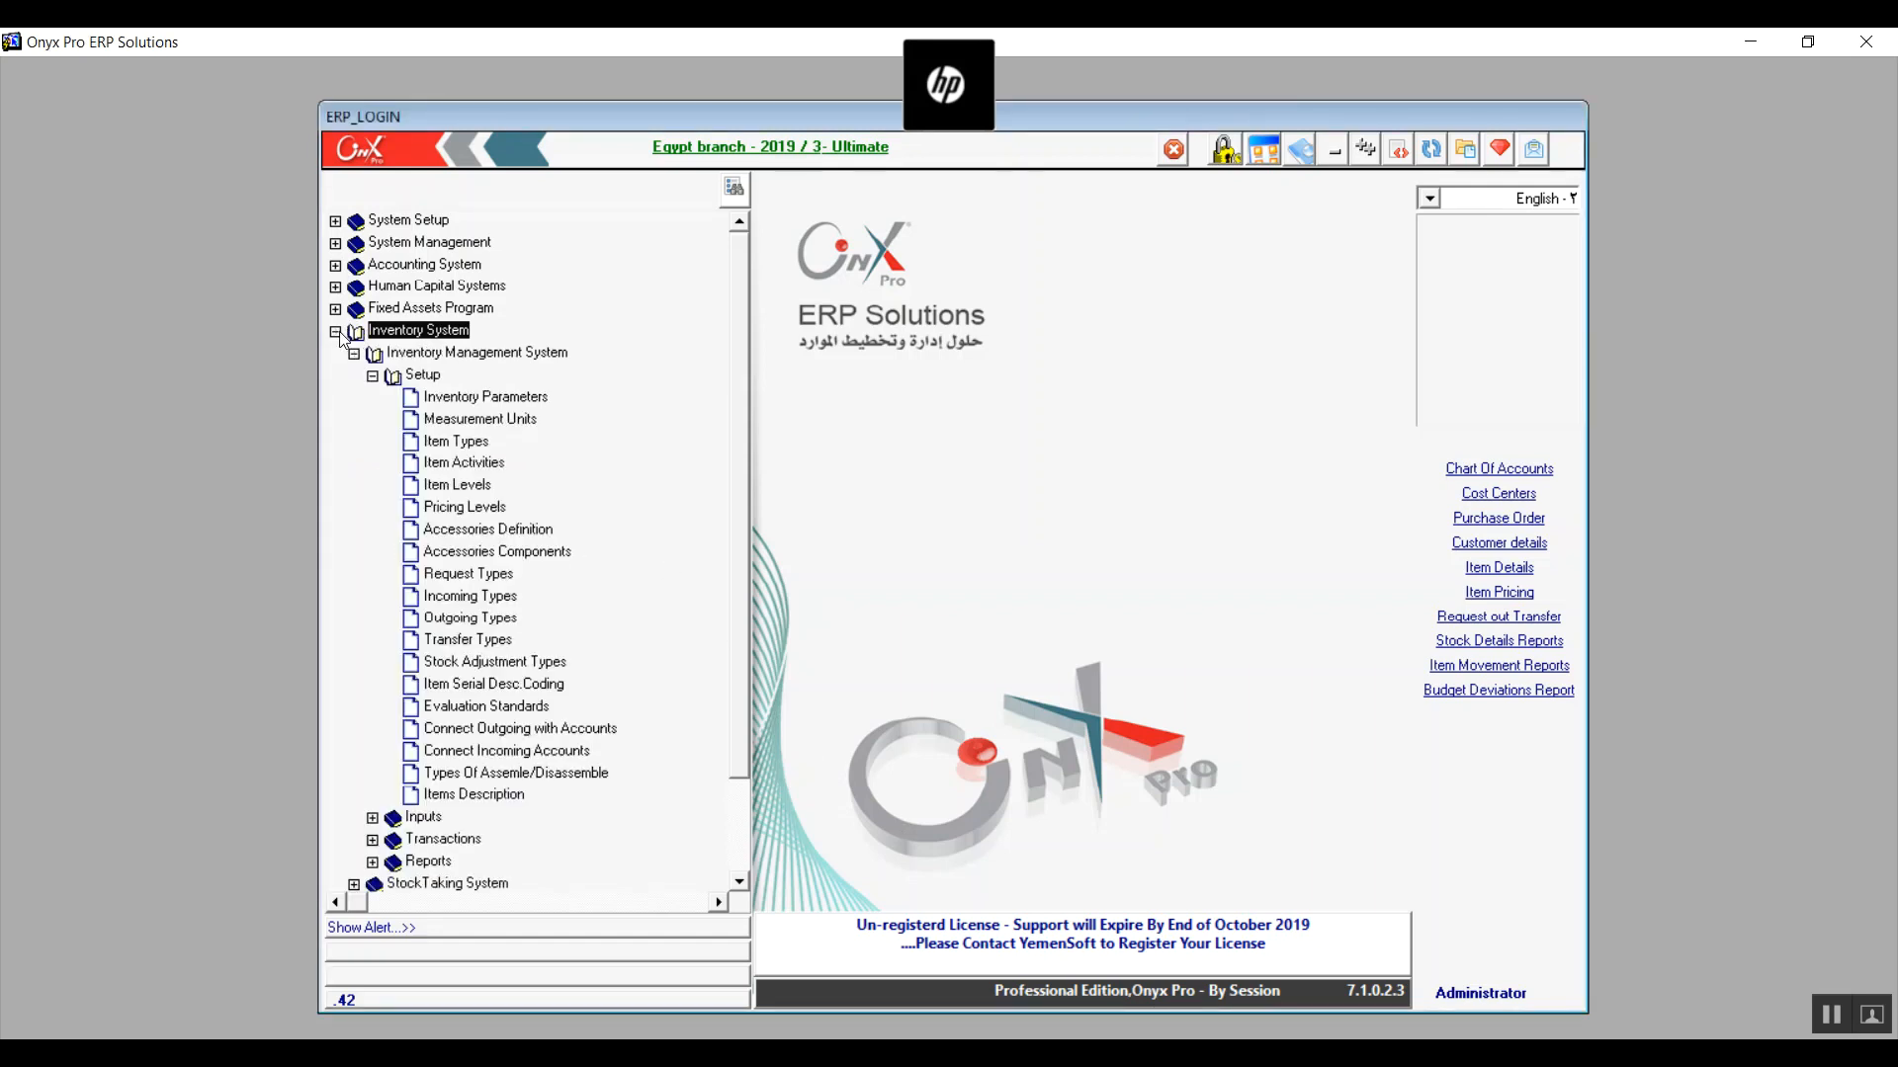
{"action": "double_click", "coordinate": [444, 400]}
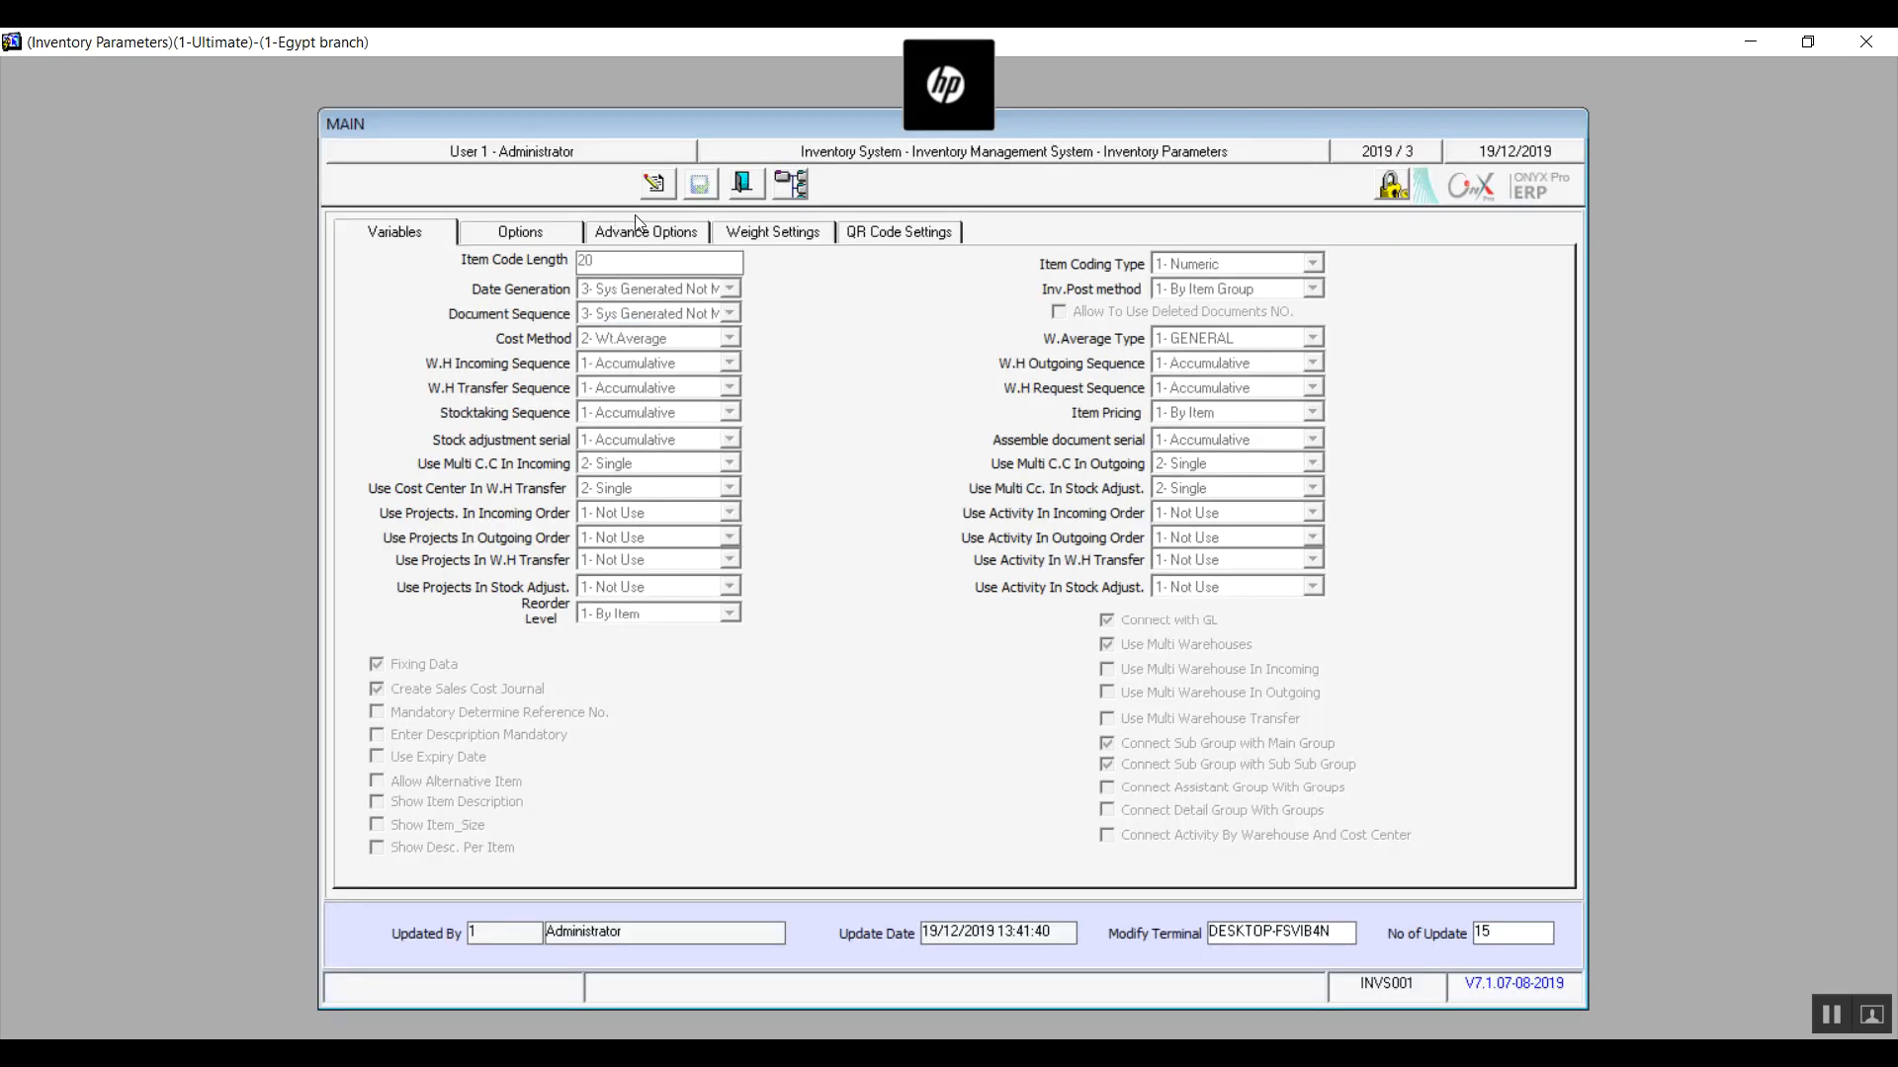
{"action": "left_click", "coordinate": [657, 186]}
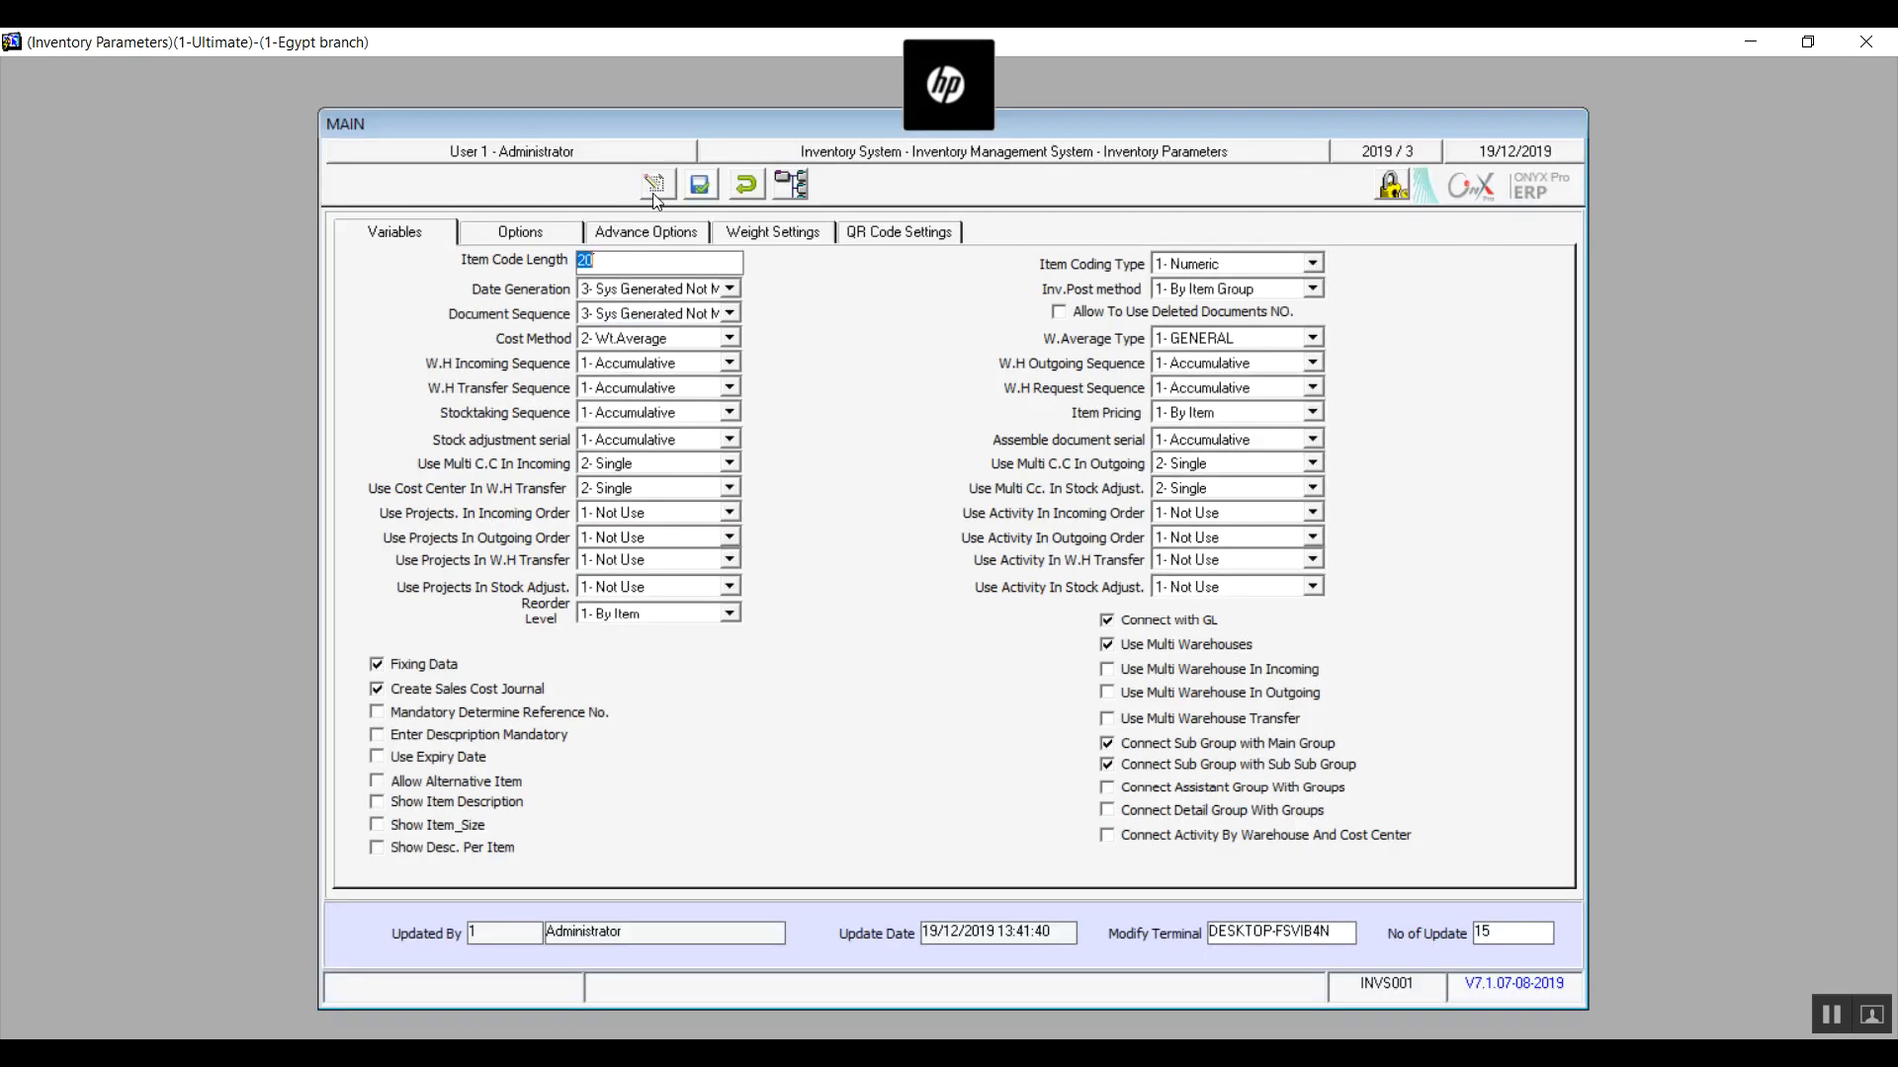
{"action": "left_click", "coordinate": [647, 236]}
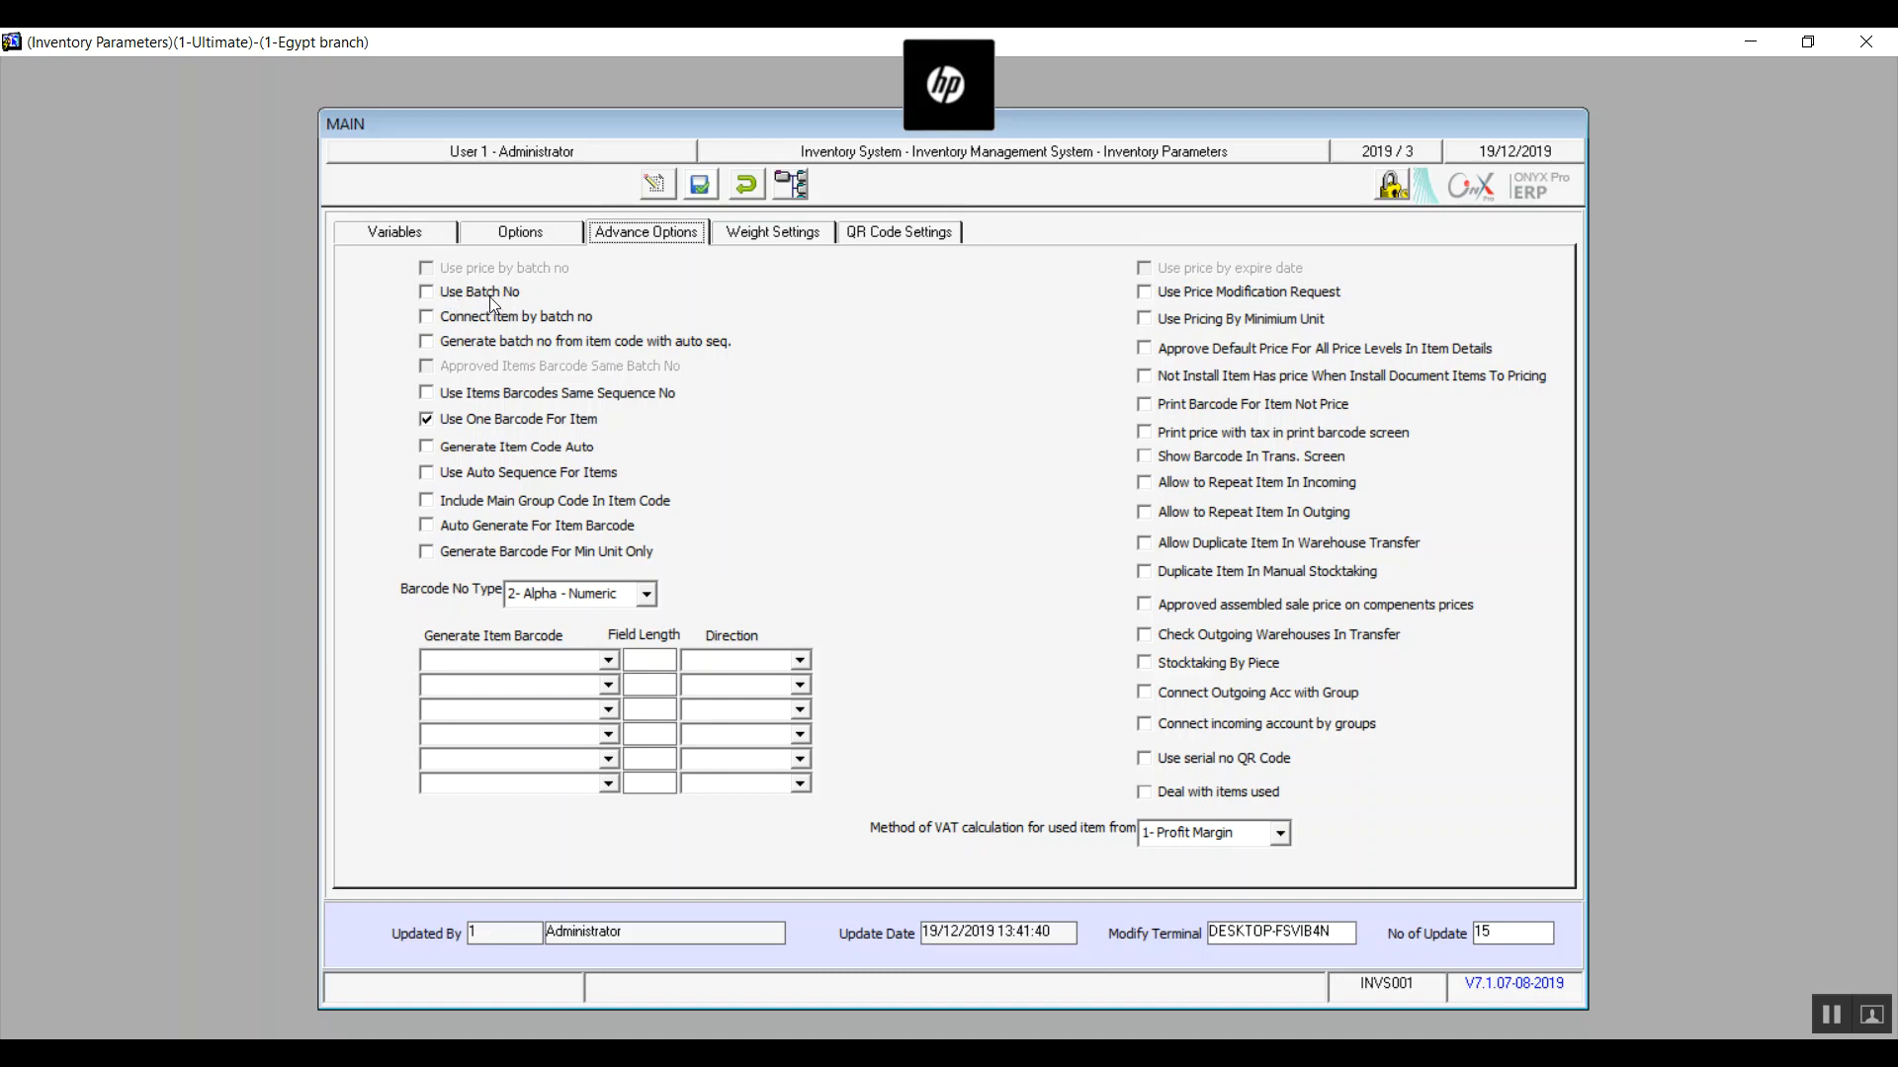
{"action": "left_click", "coordinate": [427, 298]}
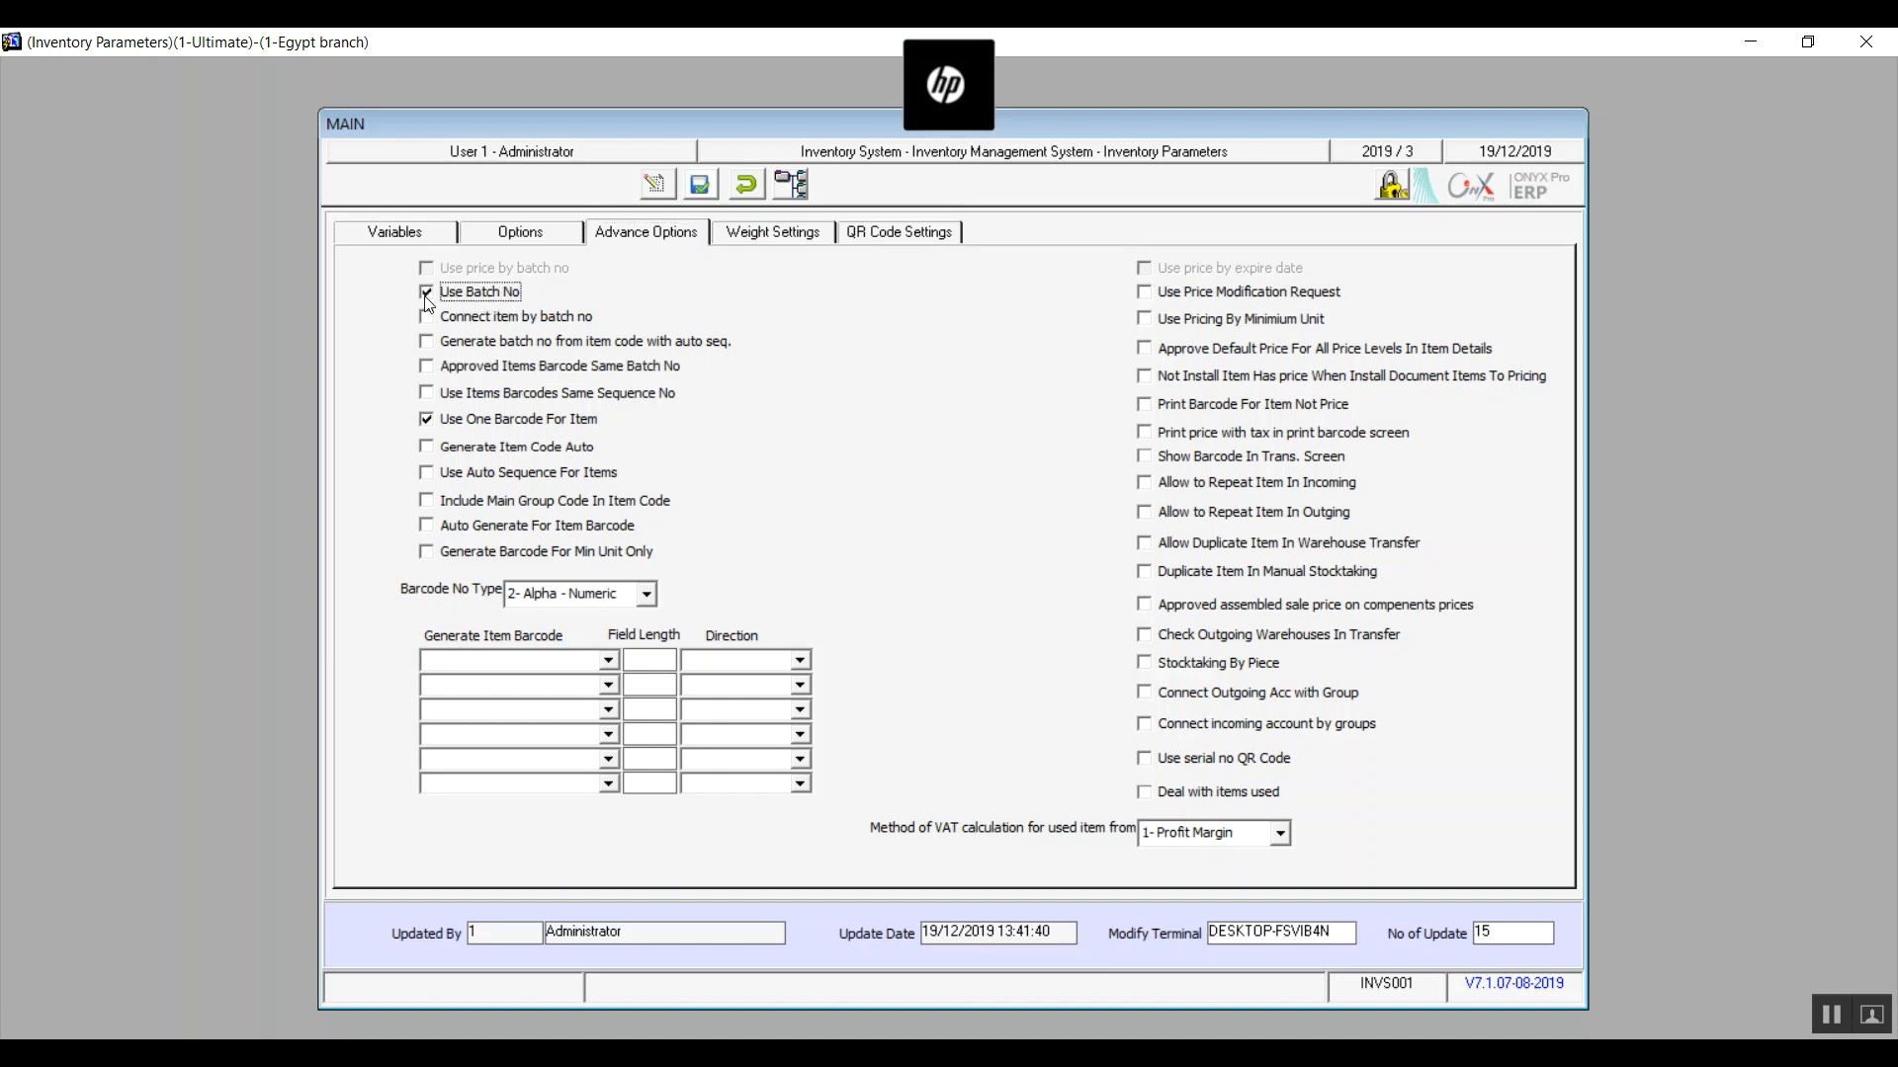
{"action": "left_click", "coordinate": [427, 297]}
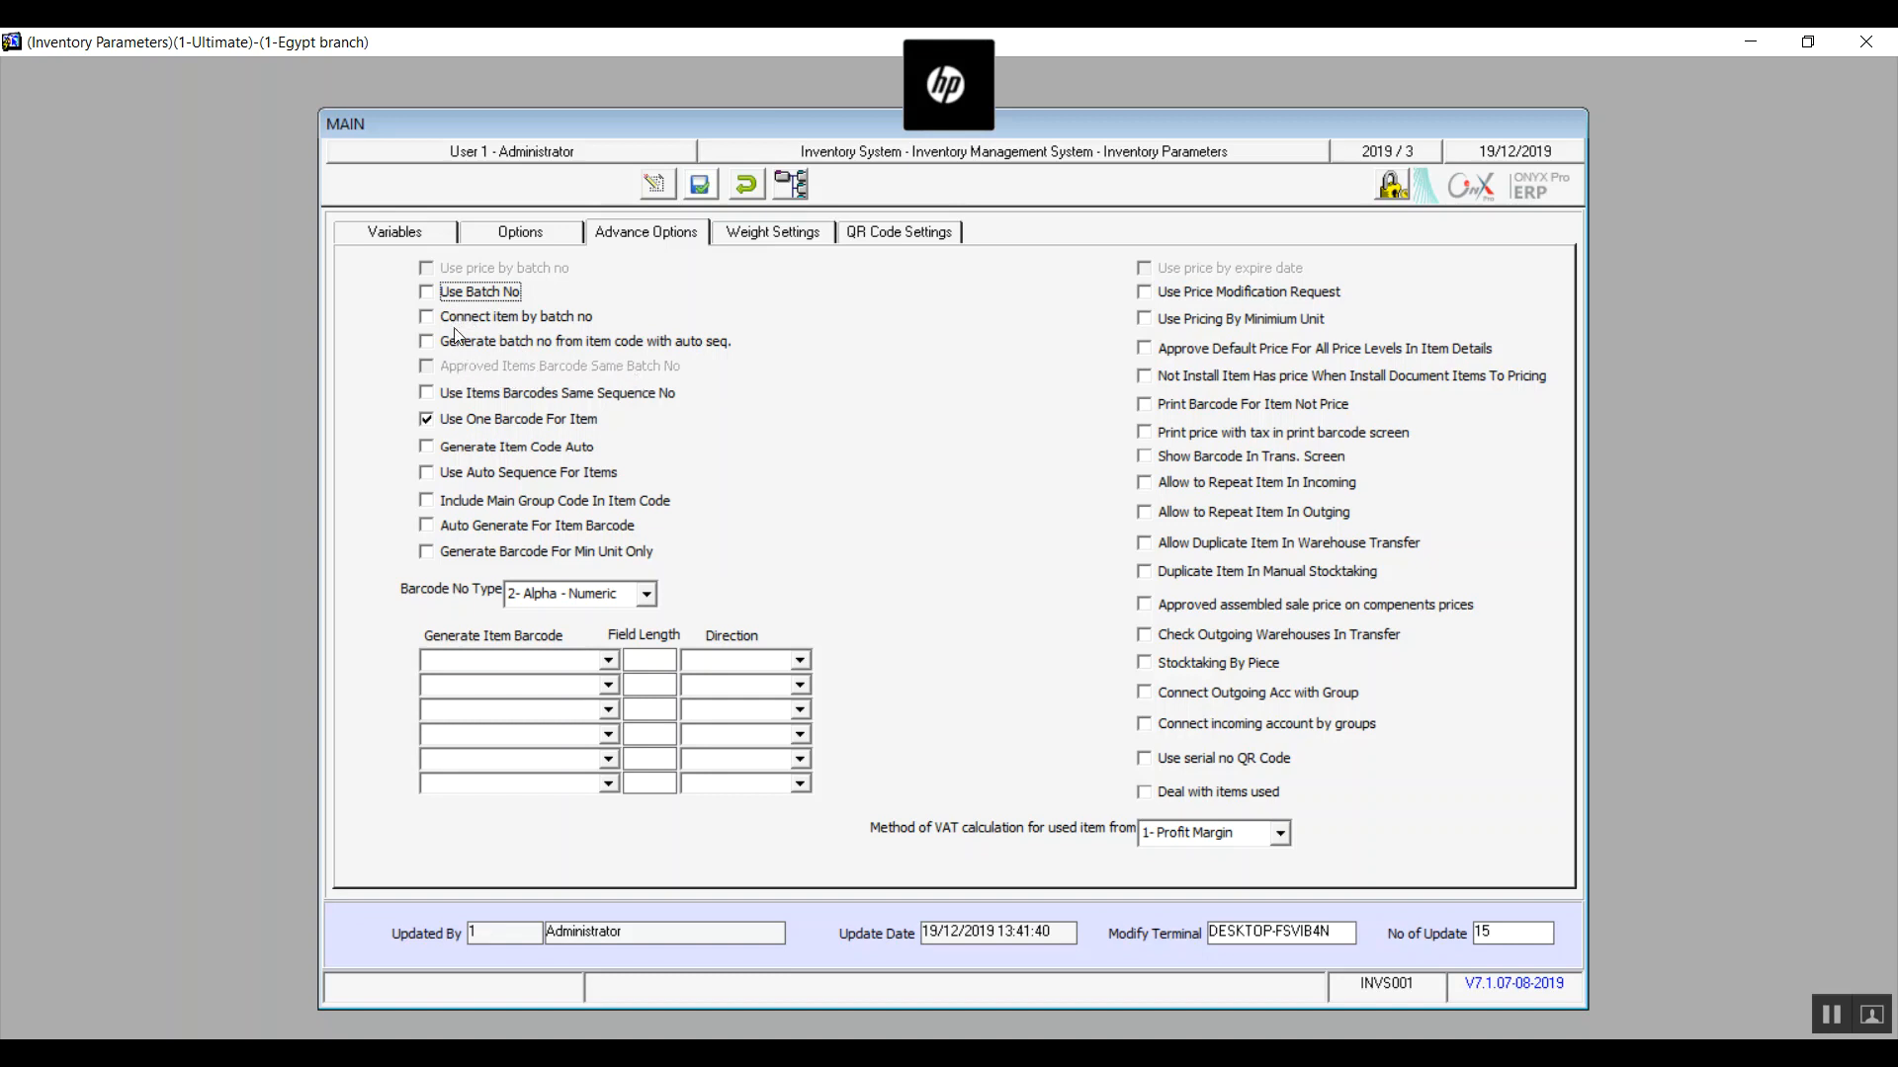
{"action": "left_click", "coordinate": [465, 297]}
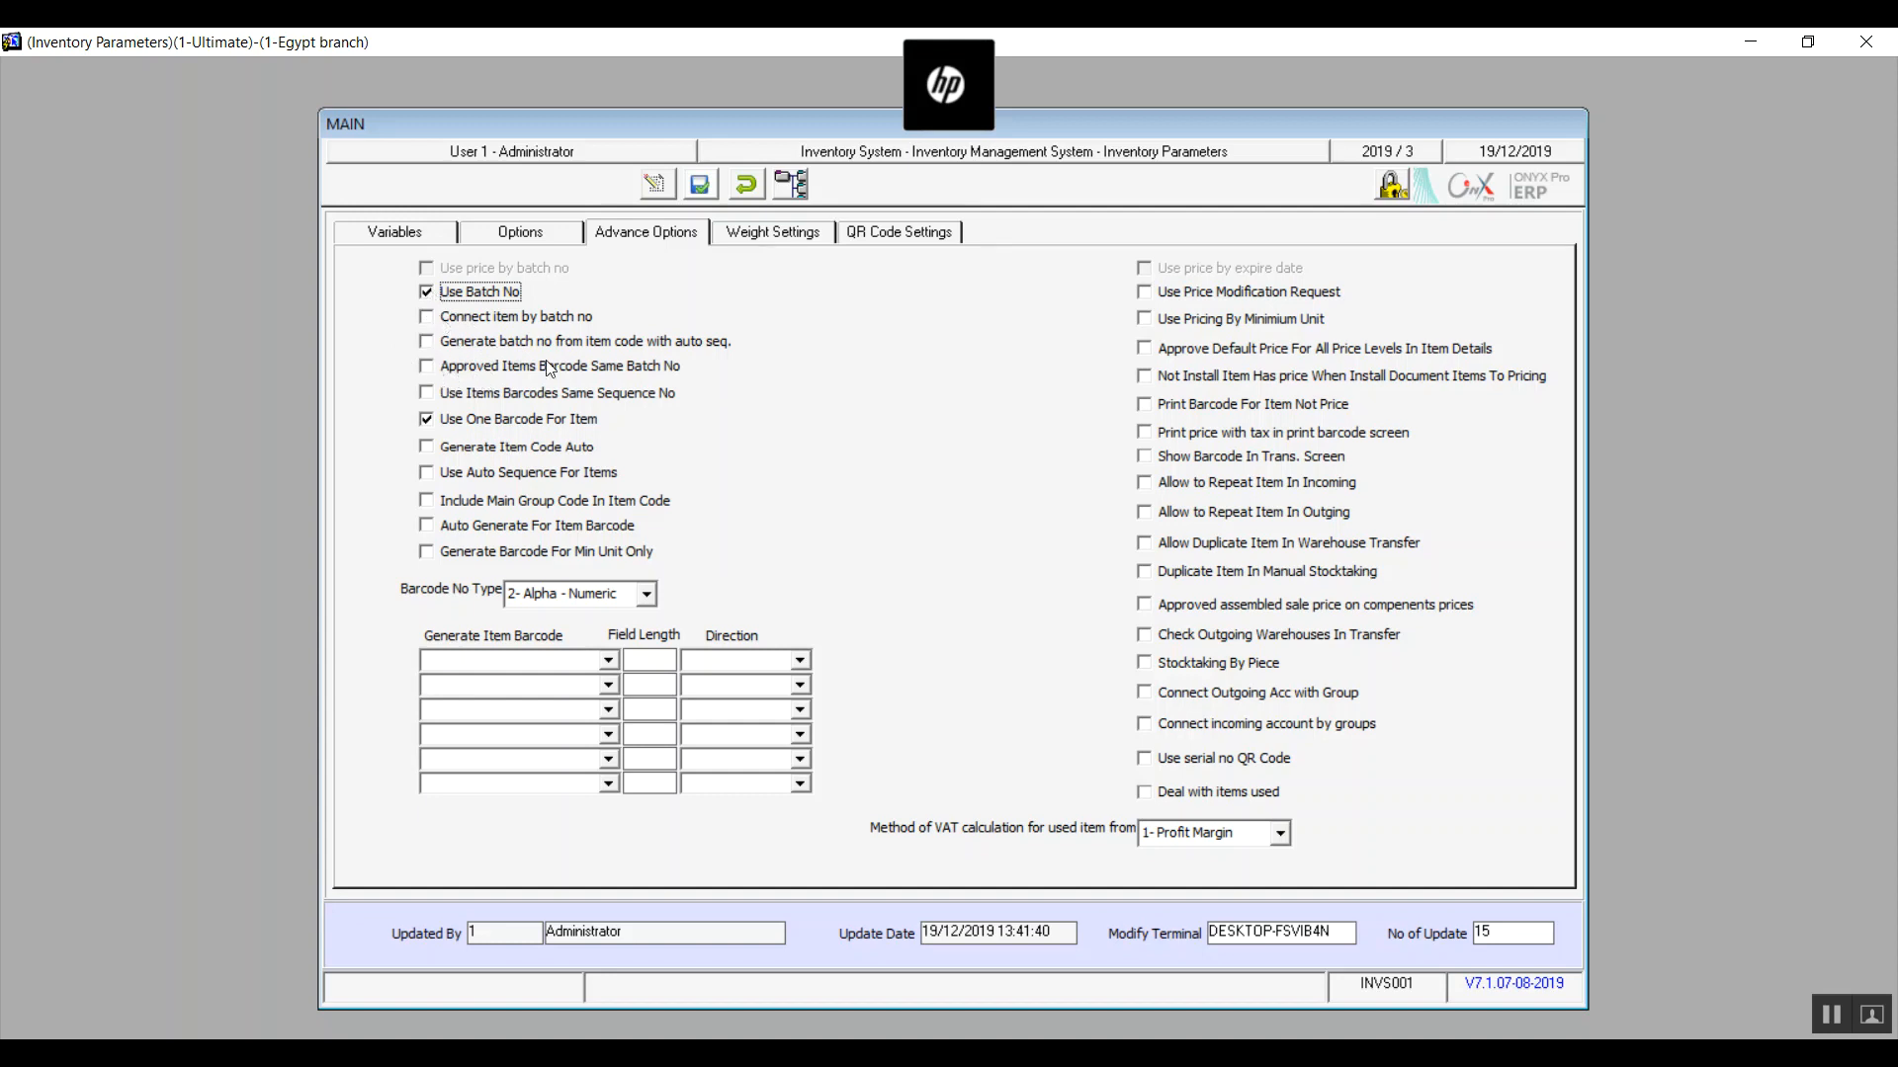
{"action": "left_click", "coordinate": [486, 295]}
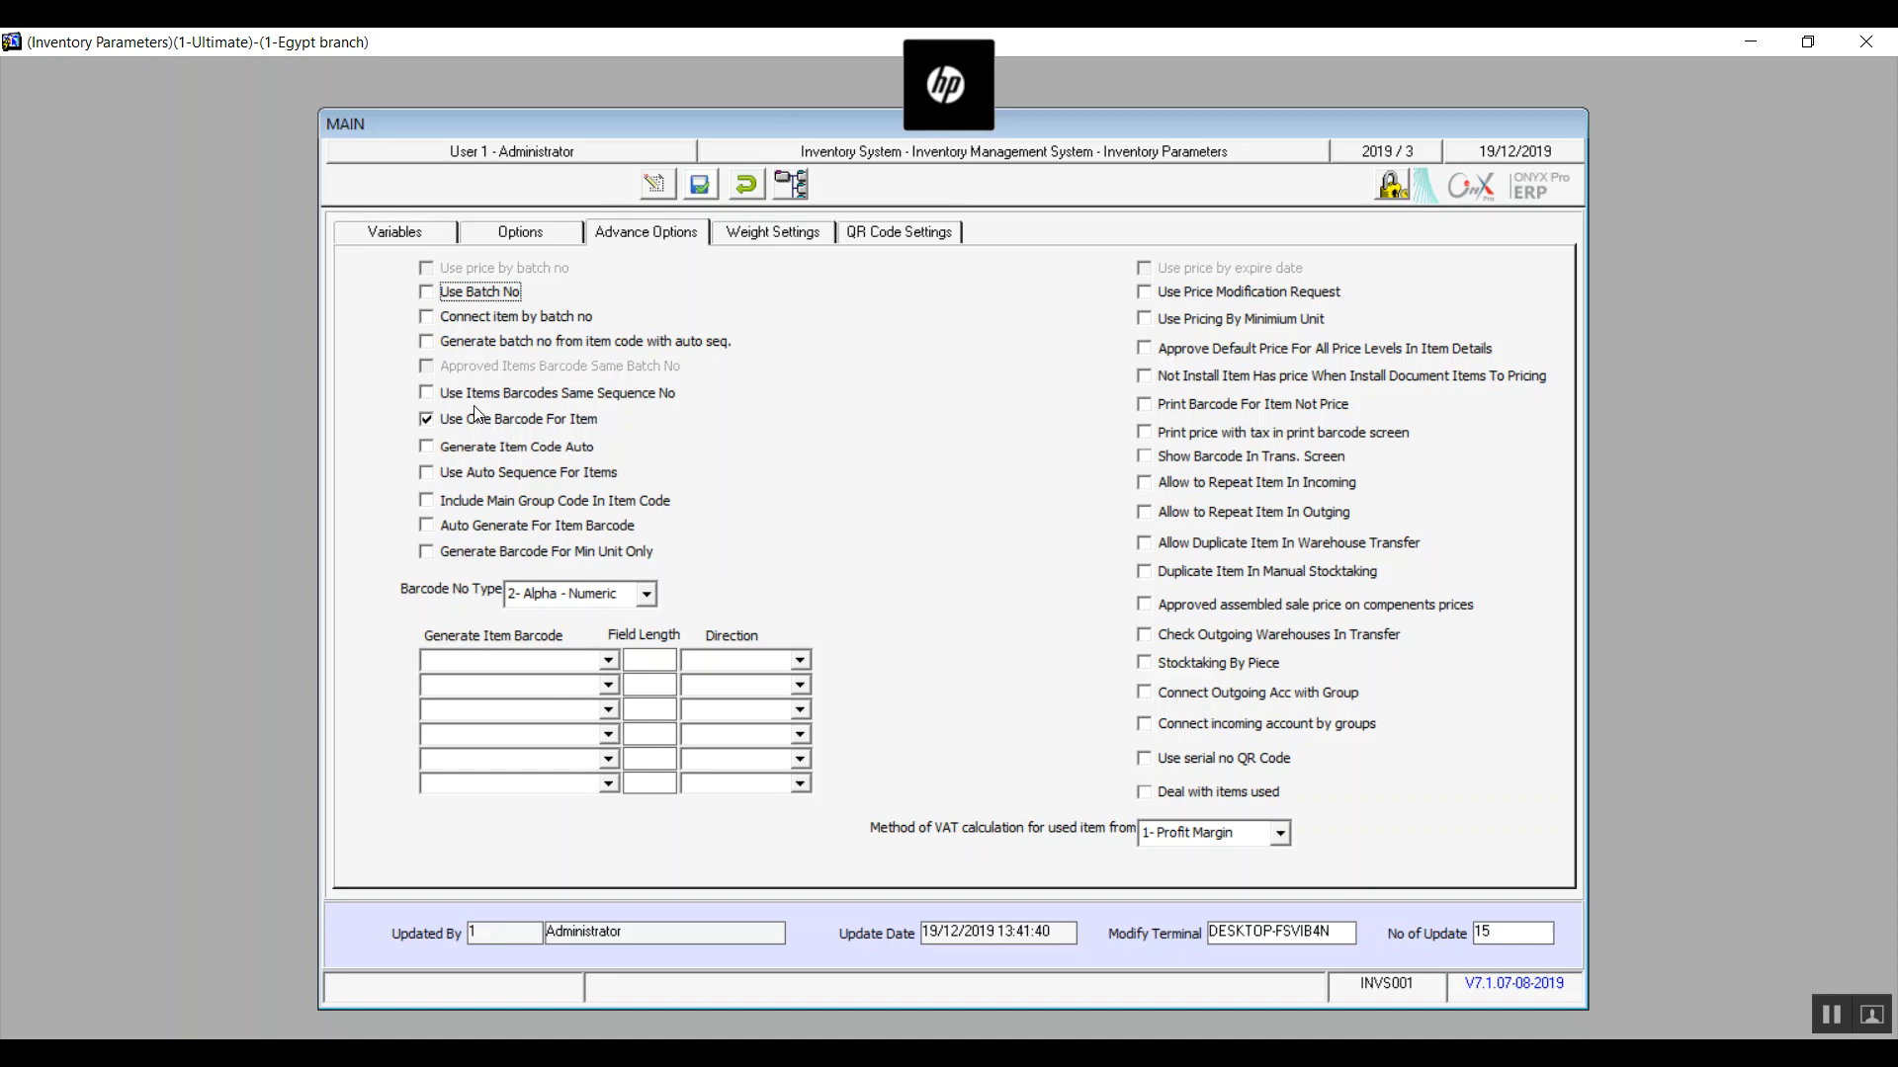
Enable Use Items Barcodes Same Sequence No, Generate Item Code Auto and Use Auto Sequence For Items.
{"action": "left_click", "coordinate": [429, 395]}
{"action": "left_click", "coordinate": [428, 452]}
{"action": "left_click", "coordinate": [428, 474]}
{"action": "left_click", "coordinate": [544, 235]}
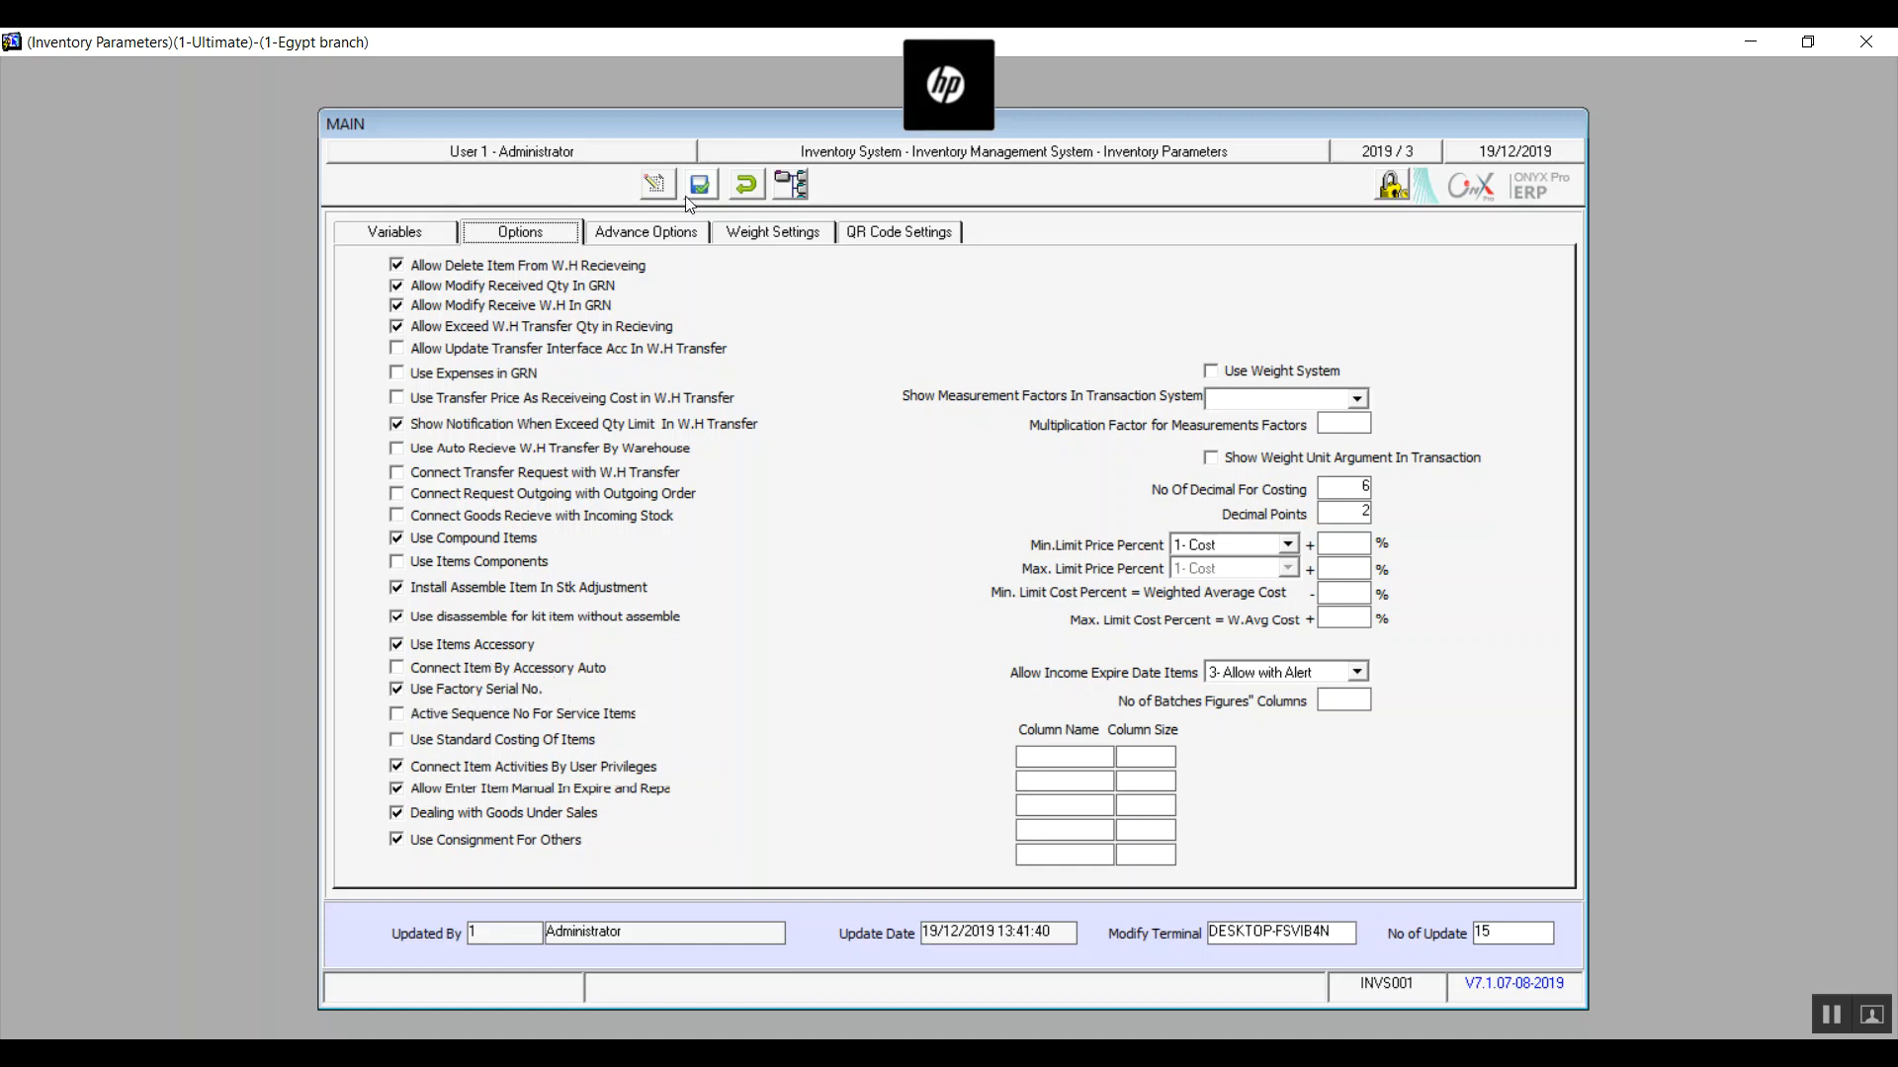
{"action": "left_click", "coordinate": [634, 240]}
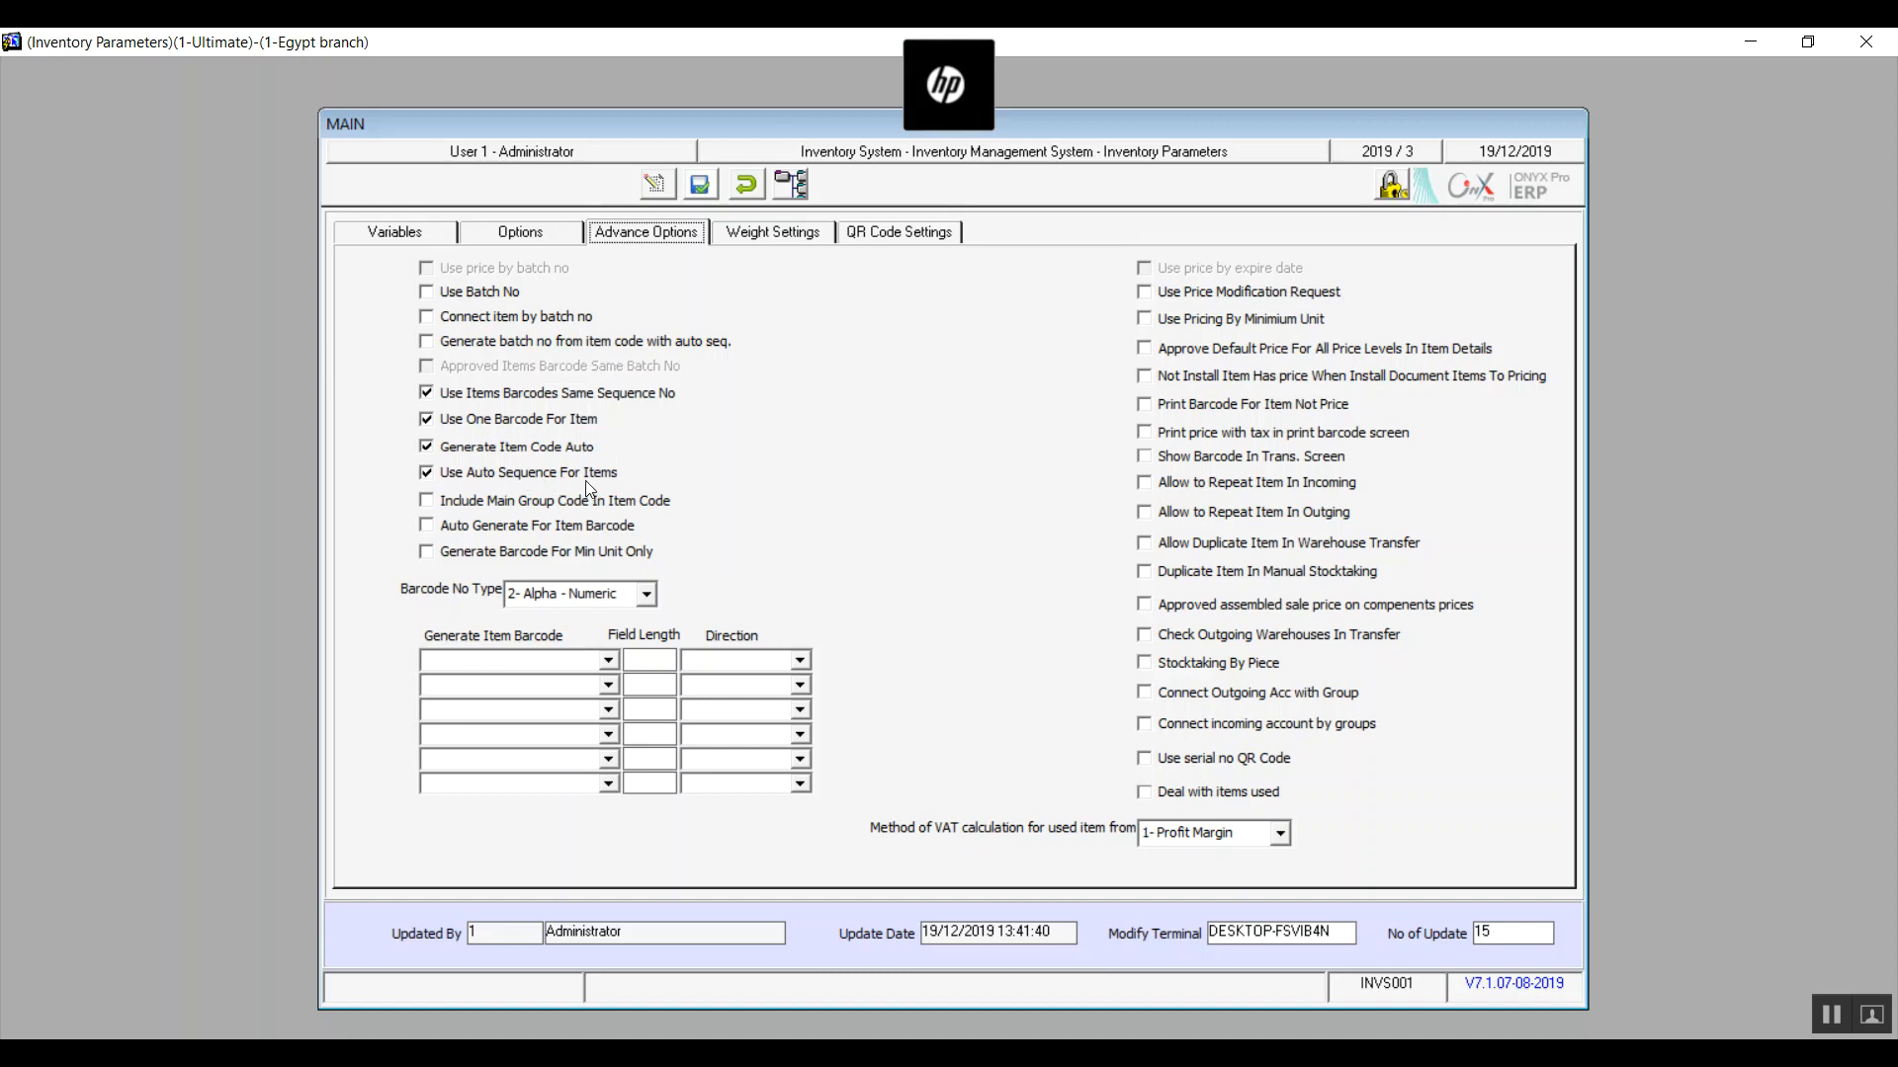
Enable Include Main Group Code In Item Code and Auto Generate For Item Barcode, with Barcode No Type set to 1- Numeric.
{"action": "left_click", "coordinate": [450, 532]}
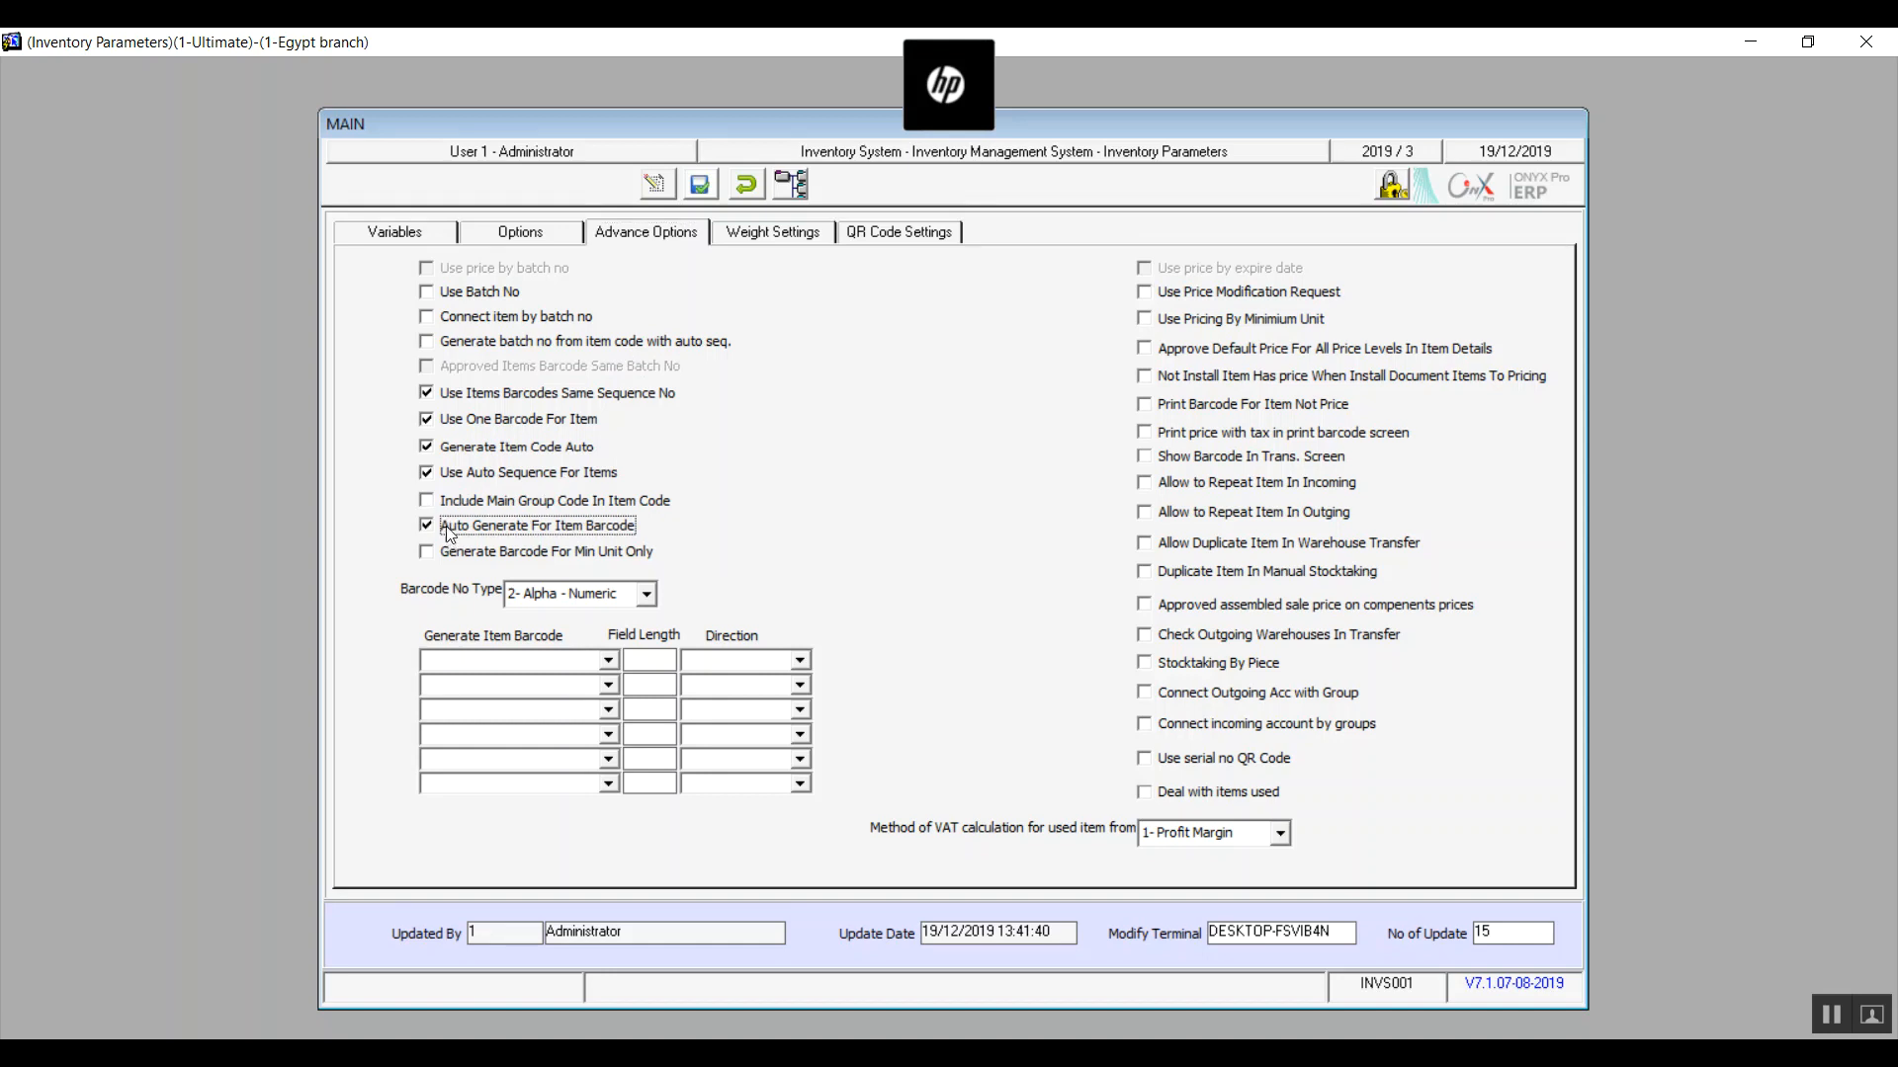
{"action": "left_click", "coordinate": [429, 510]}
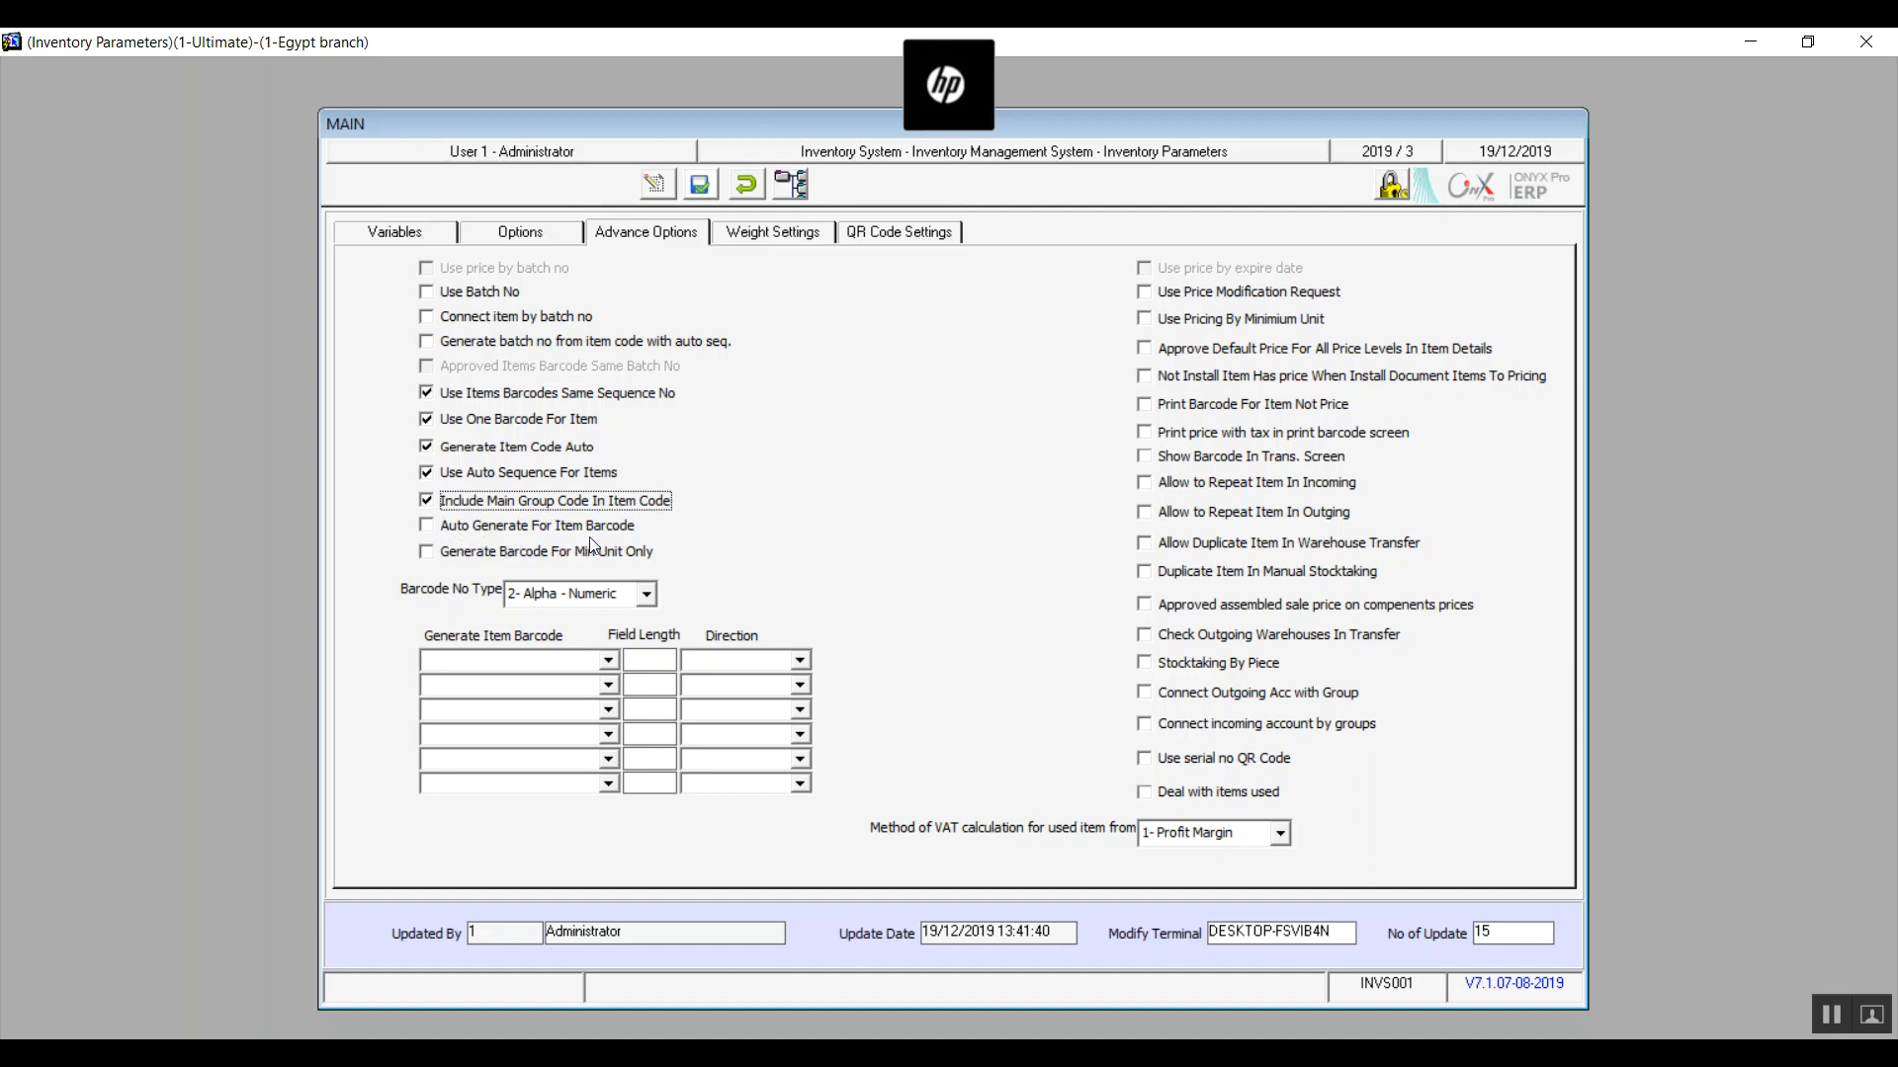
{"action": "left_click", "coordinate": [434, 528]}
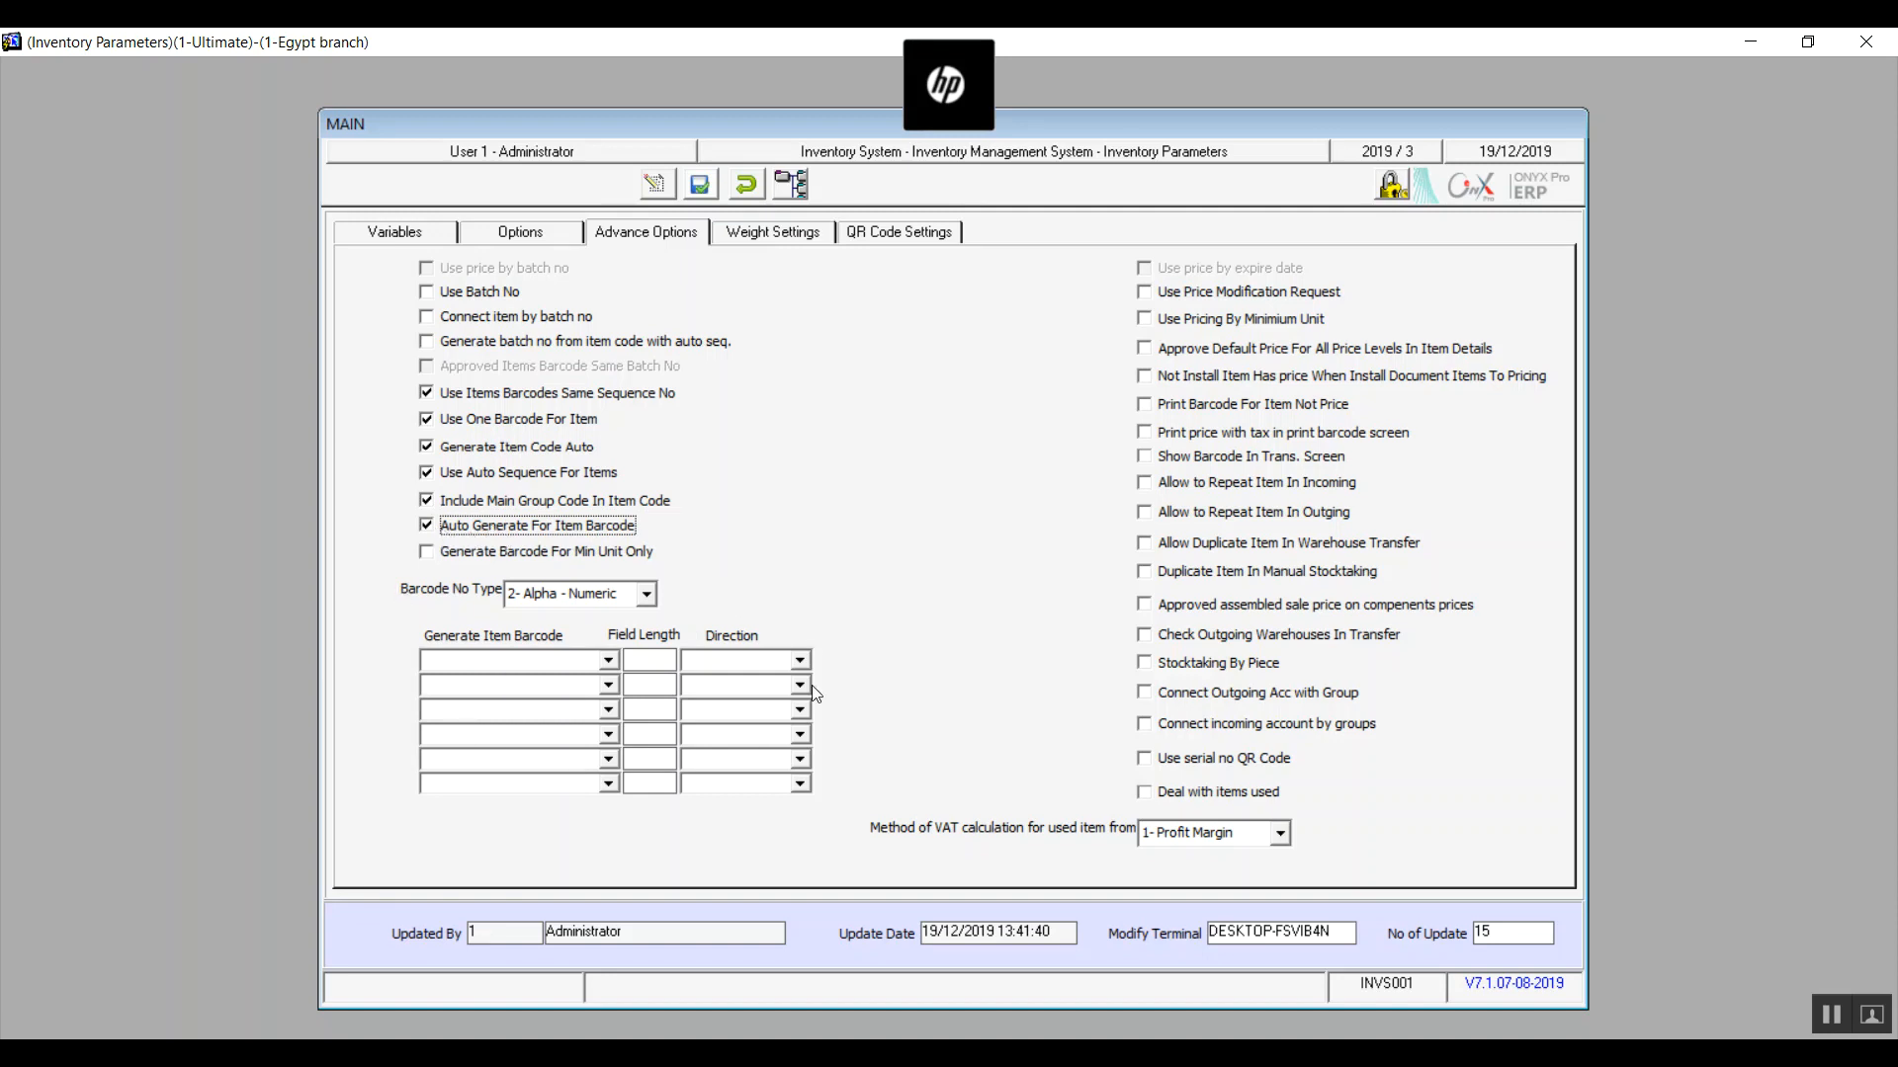
{"action": "left_click", "coordinate": [467, 534]}
{"action": "left_click", "coordinate": [645, 595]}
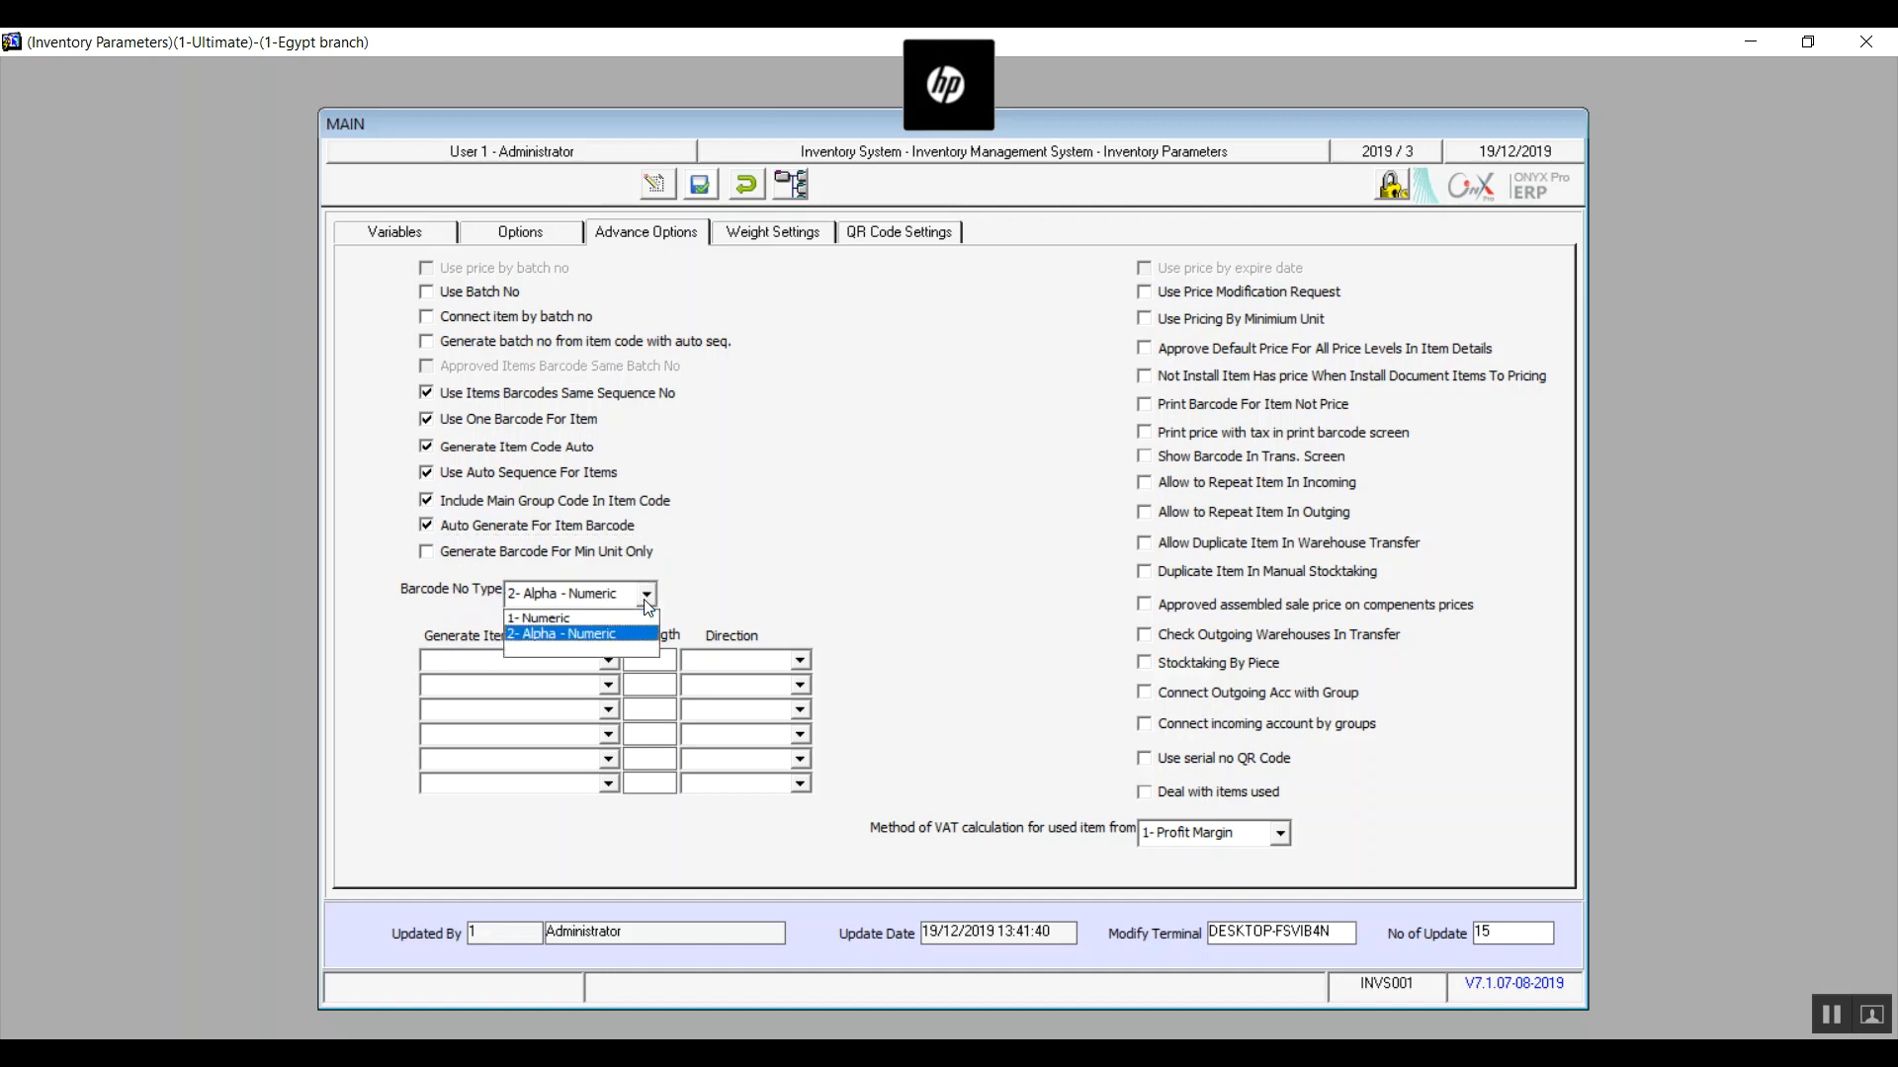
{"action": "left_click", "coordinate": [547, 626]}
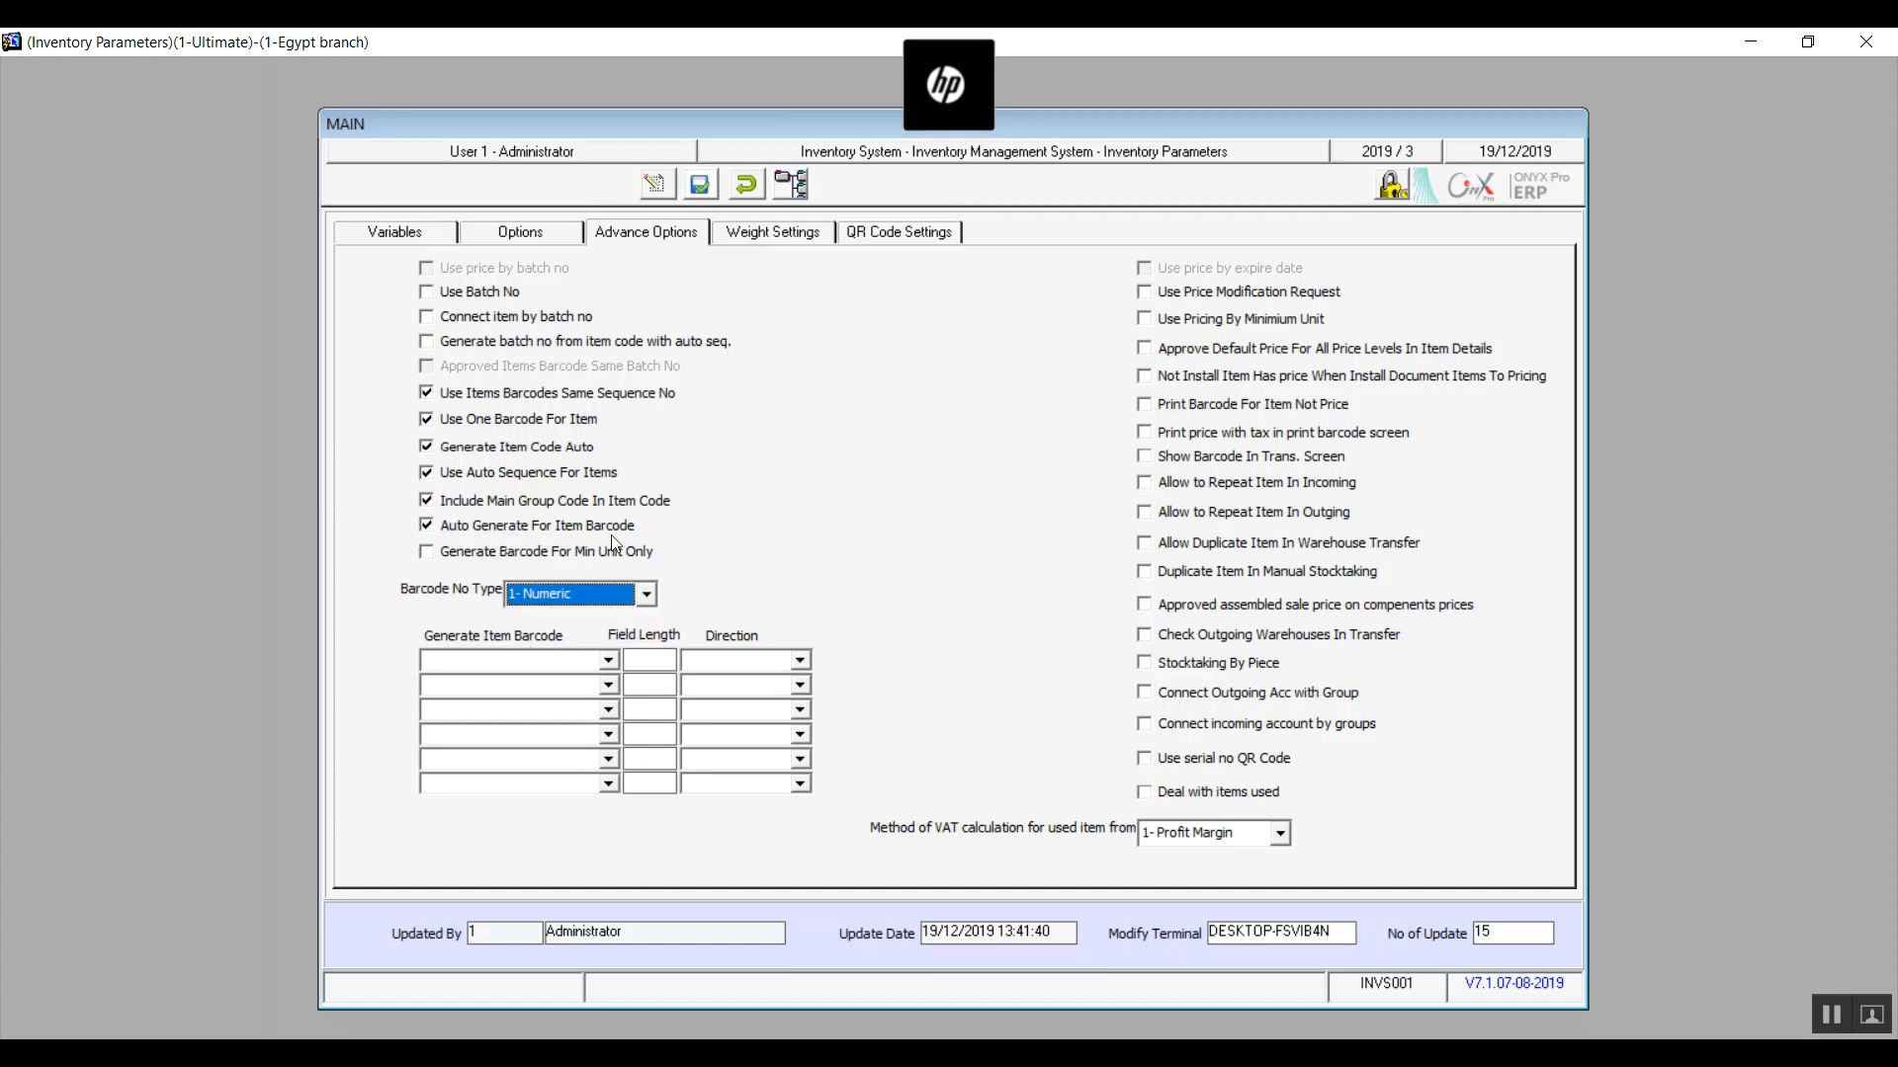
Examine the available barcode components, field length and direction choices for the first Generate Item Barcode row.
{"action": "left_click", "coordinate": [581, 661]}
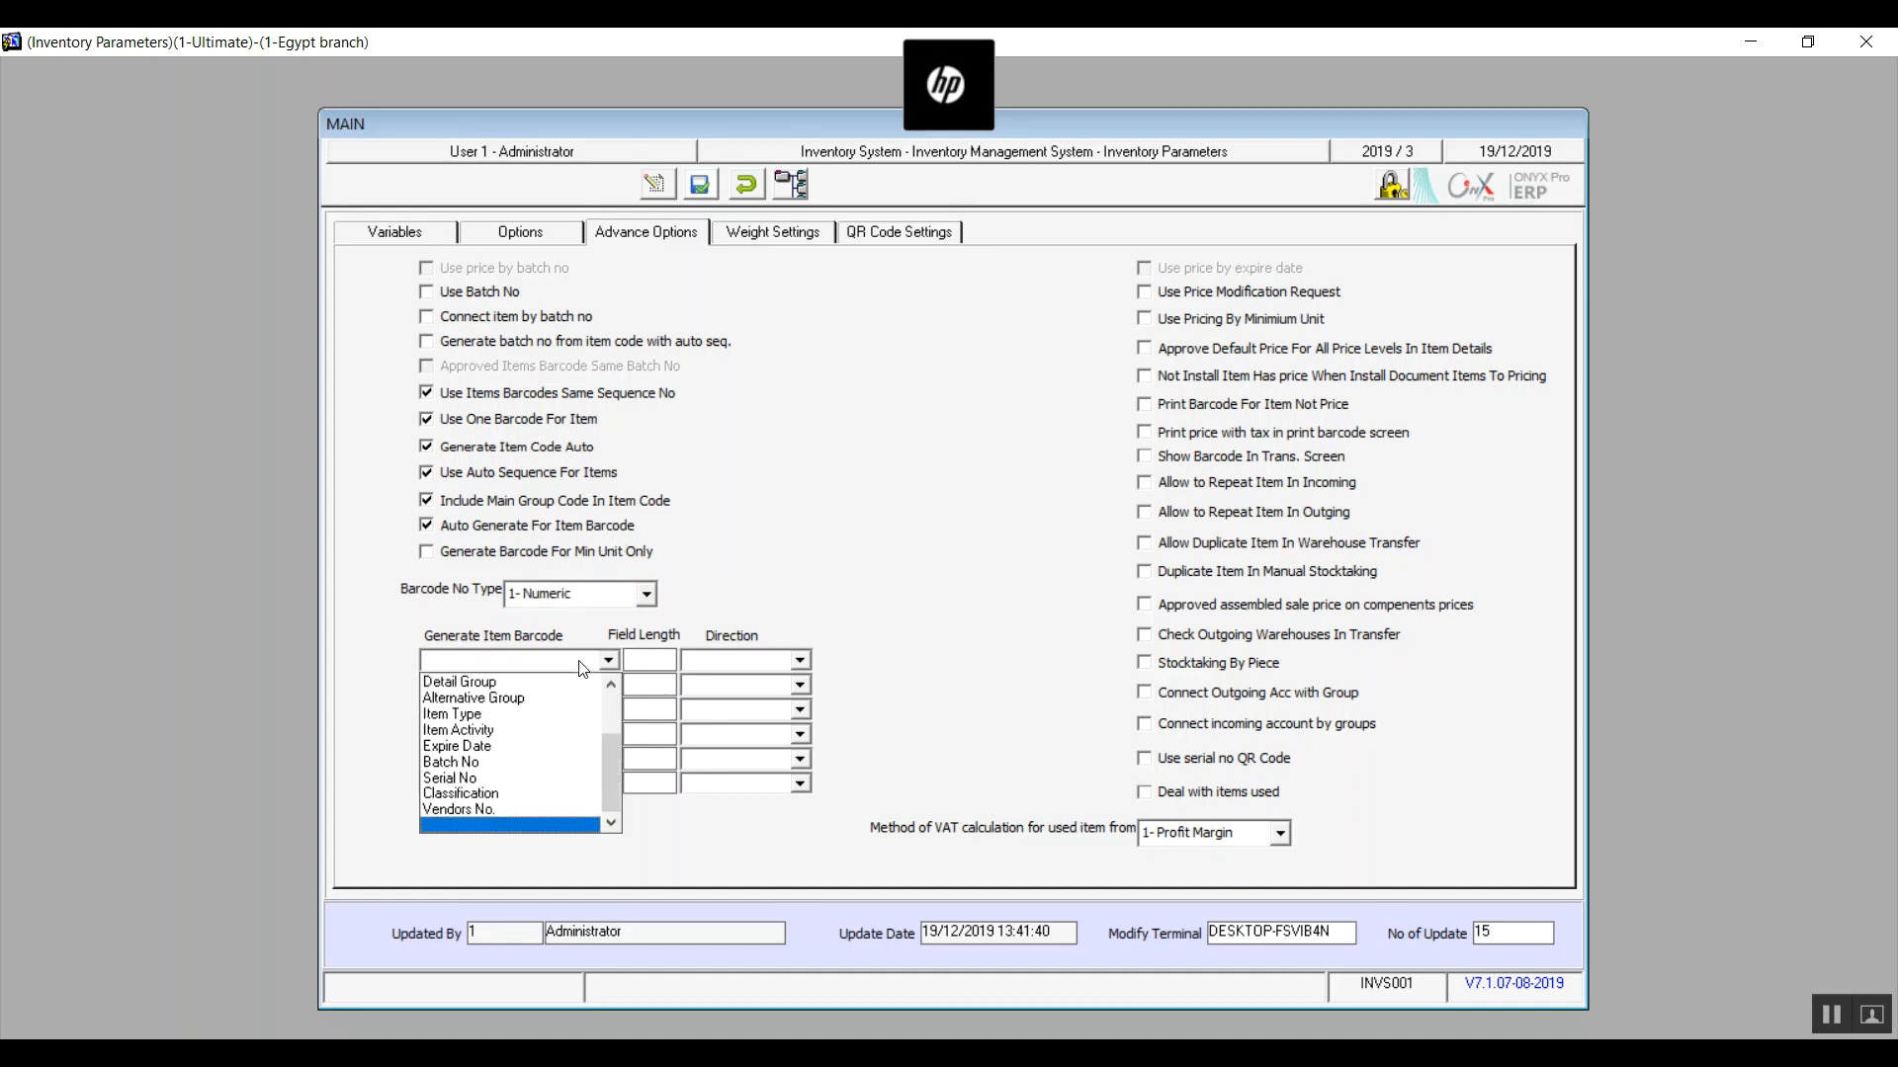
{"action": "left_click", "coordinate": [605, 669]}
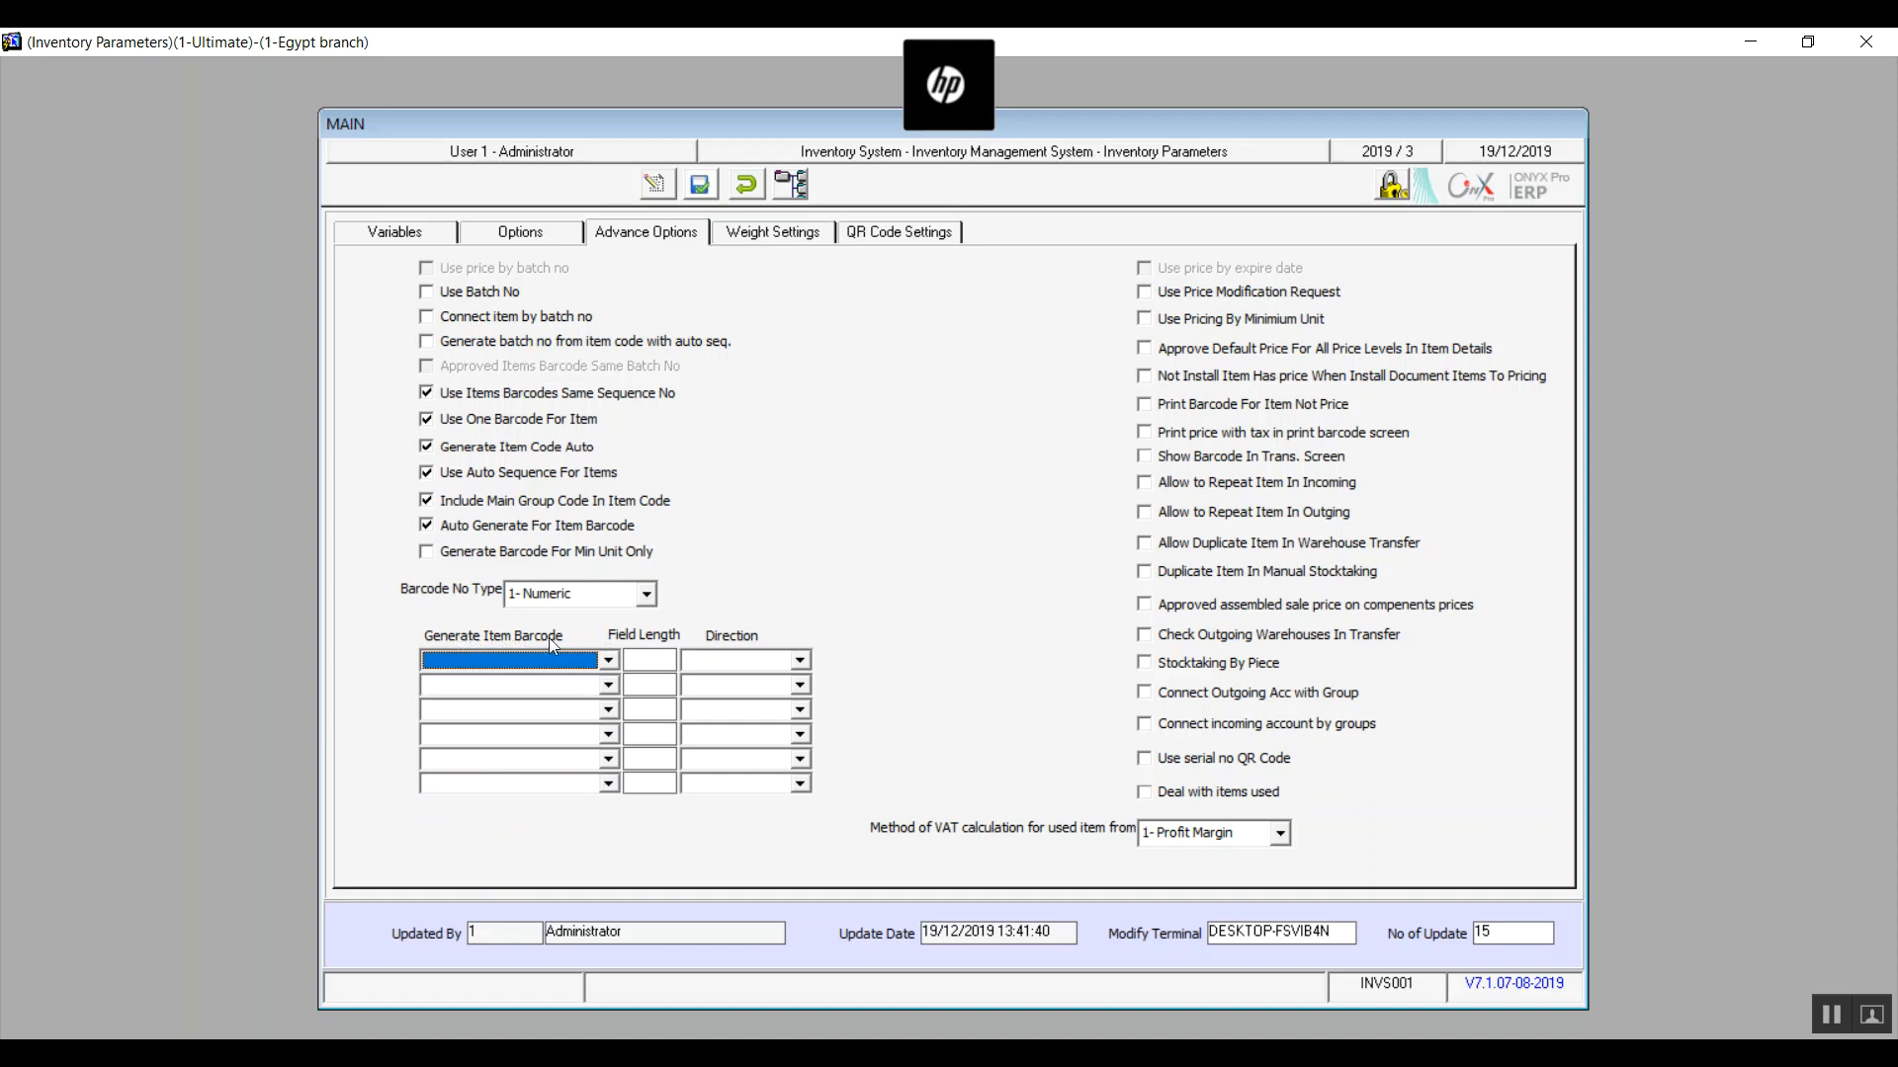
{"action": "left_click", "coordinate": [609, 661]}
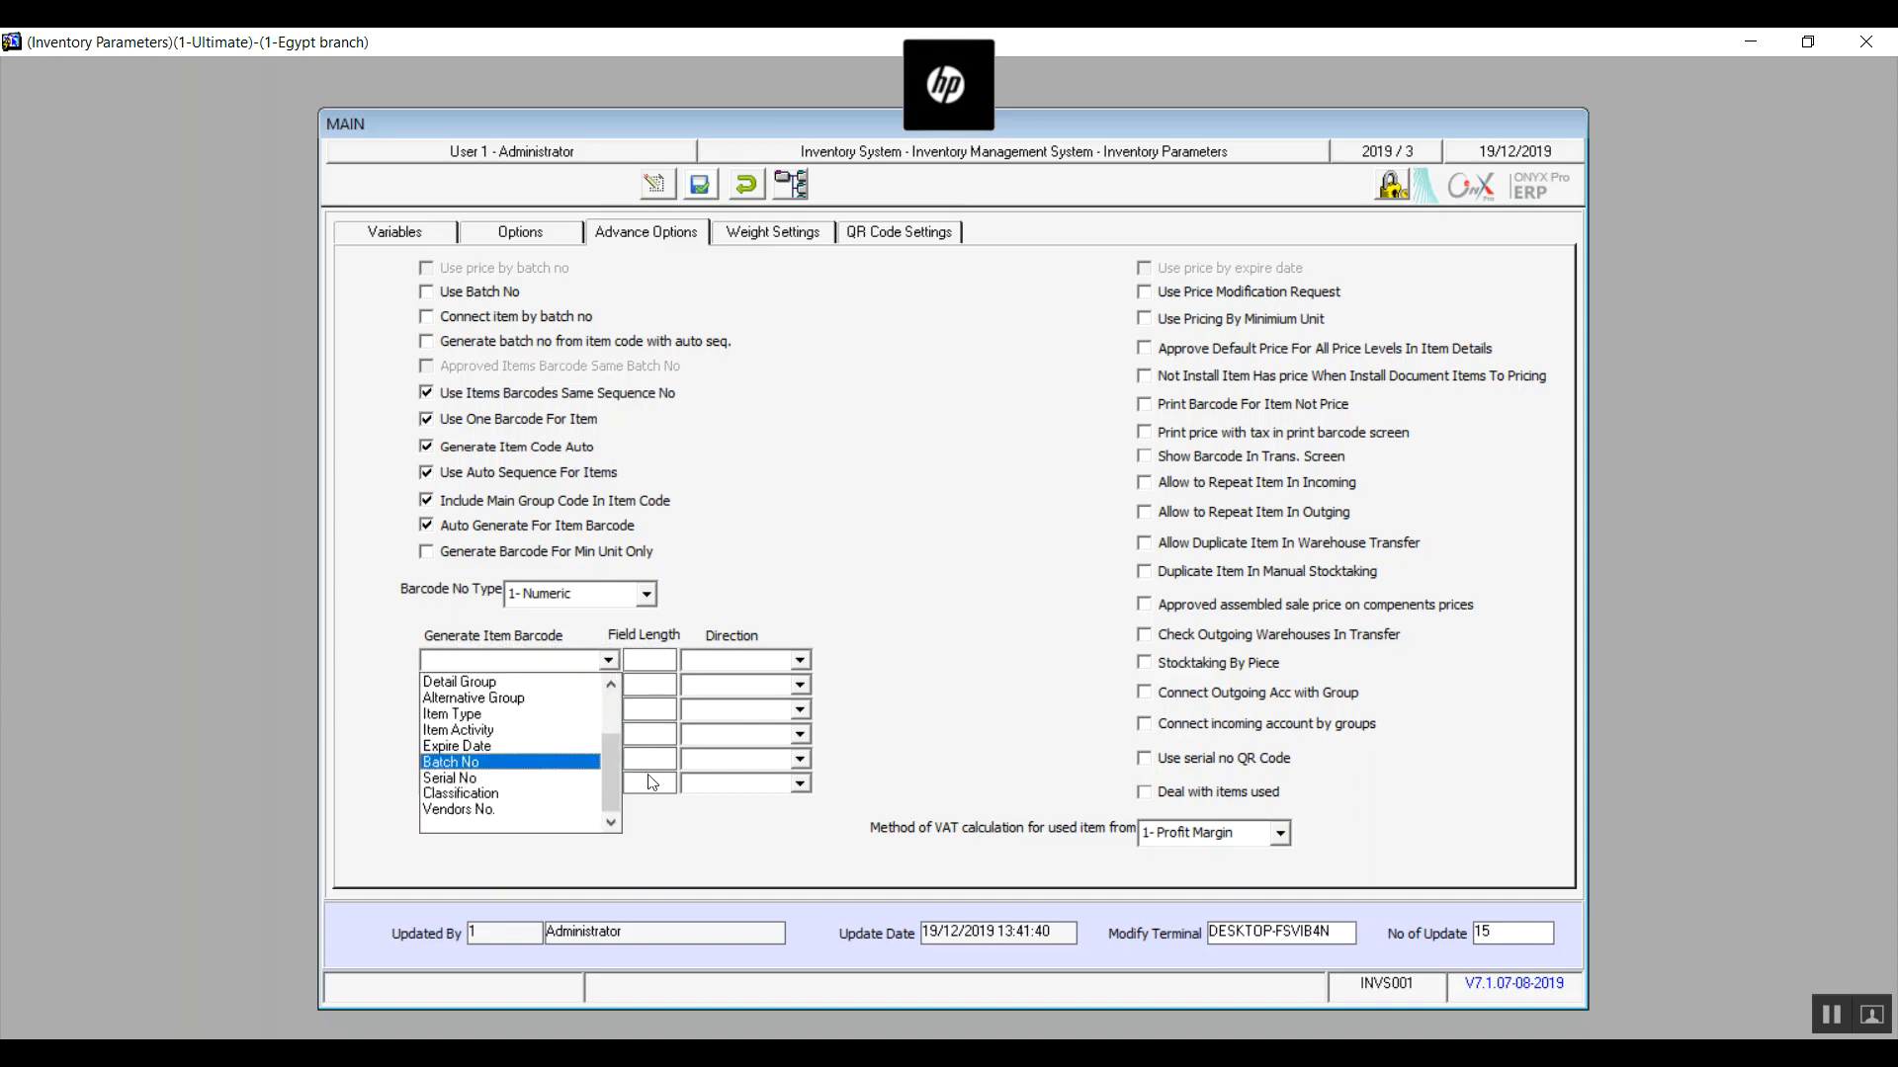
{"action": "left_click_drag", "start_coordinate": [613, 784], "coordinate": [618, 727]}
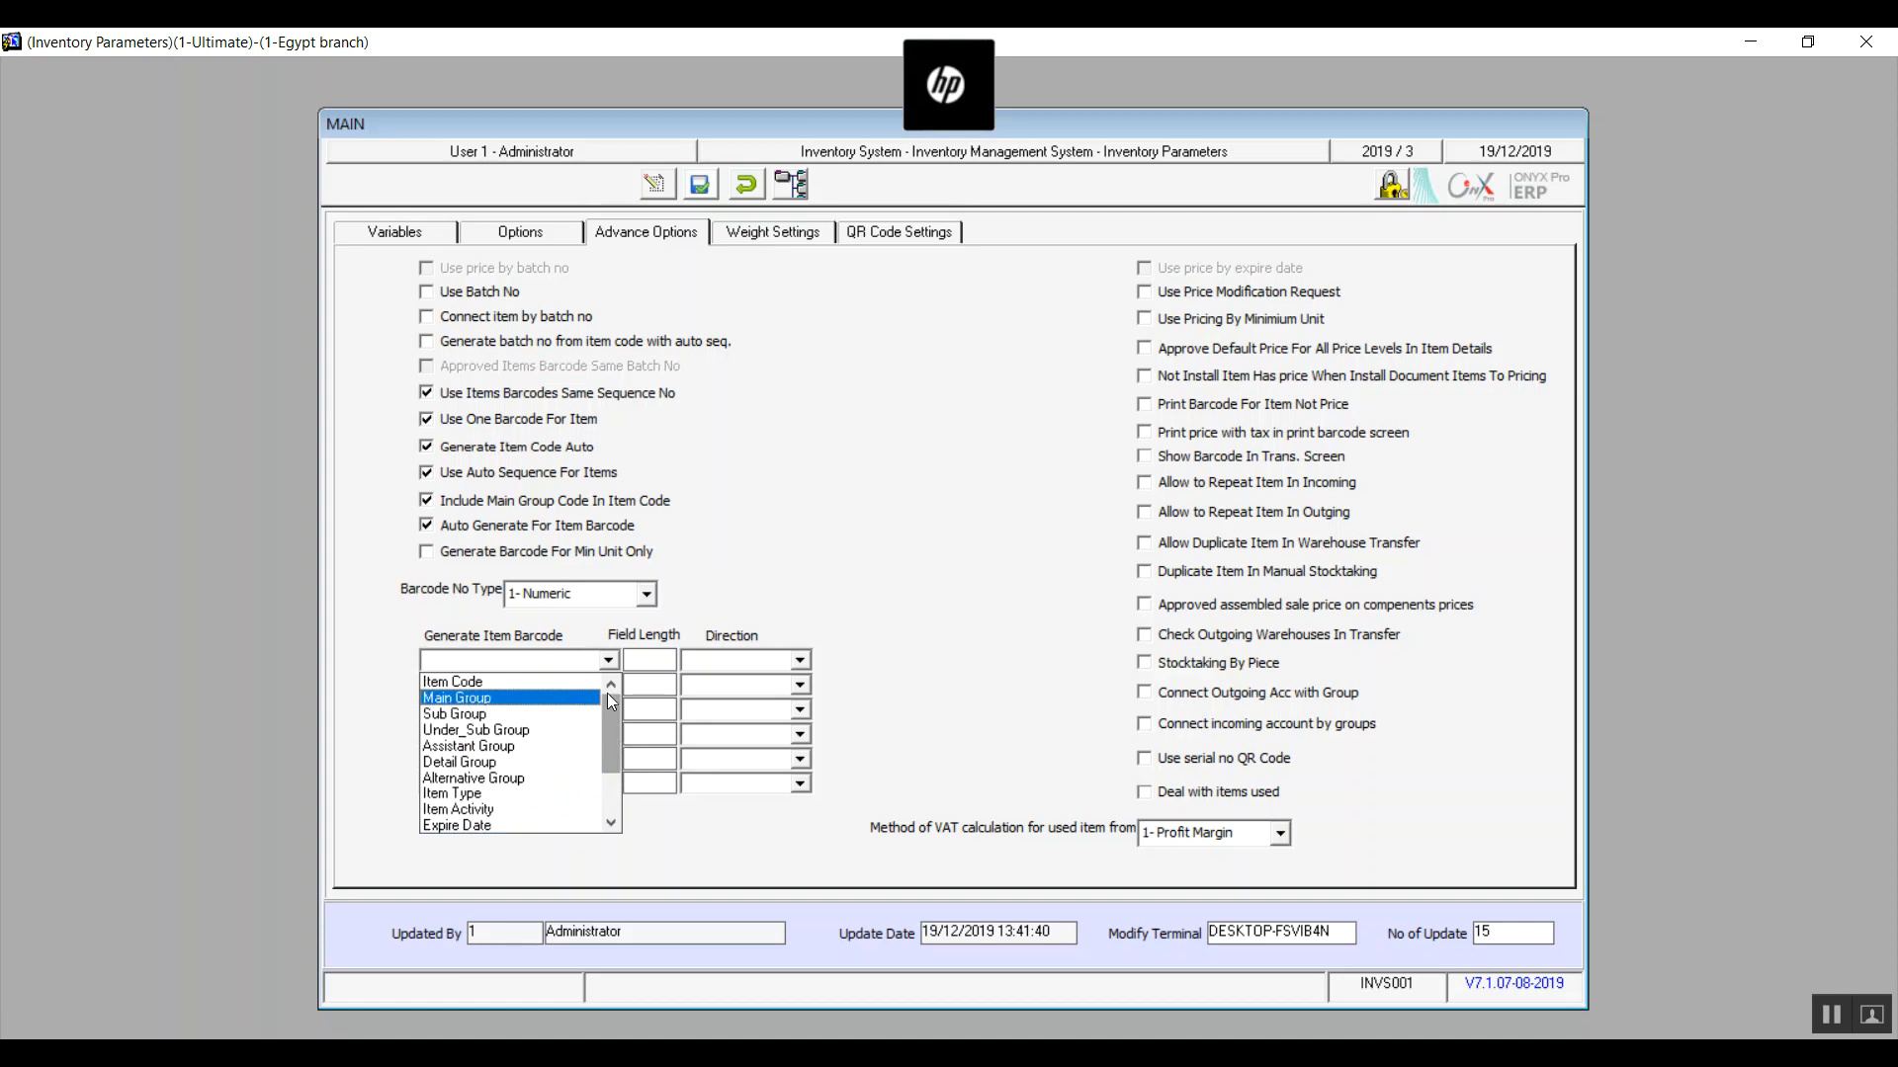
{"action": "left_click", "coordinate": [649, 649]}
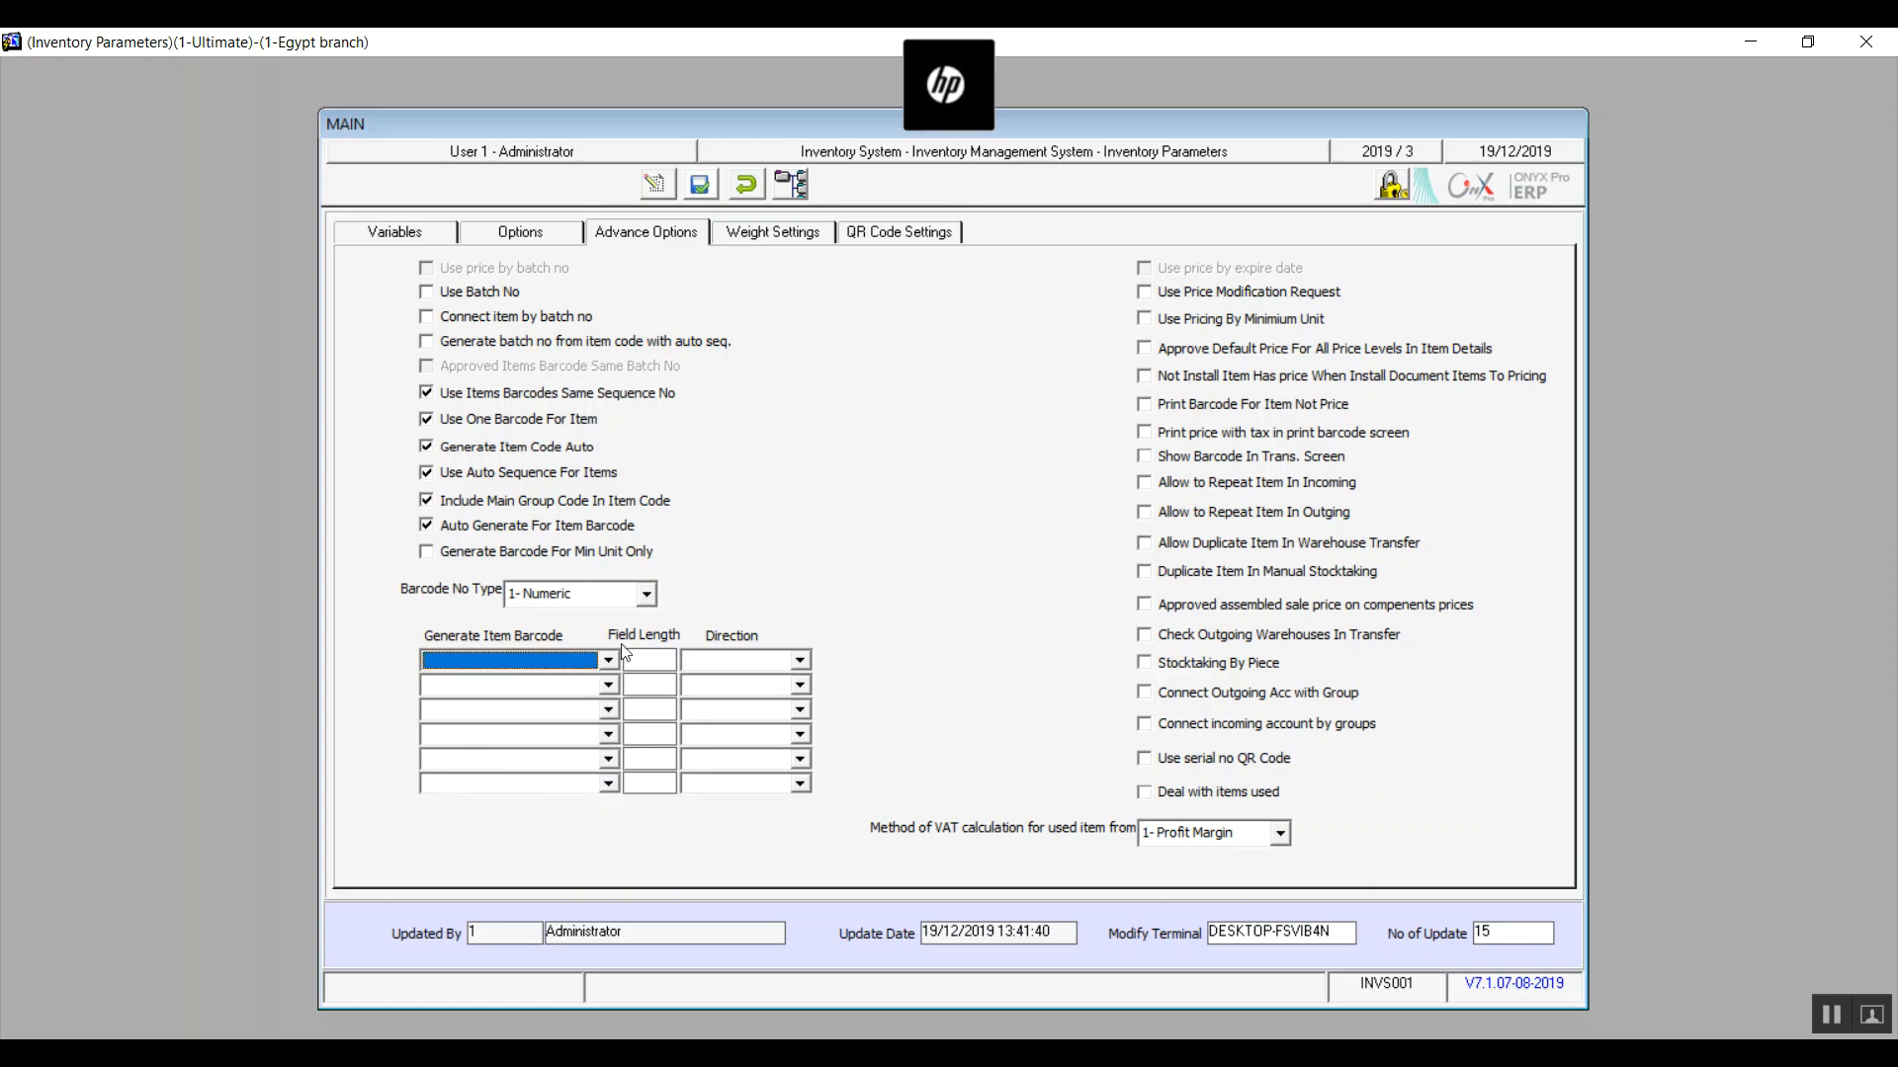
{"action": "left_click", "coordinate": [657, 663]}
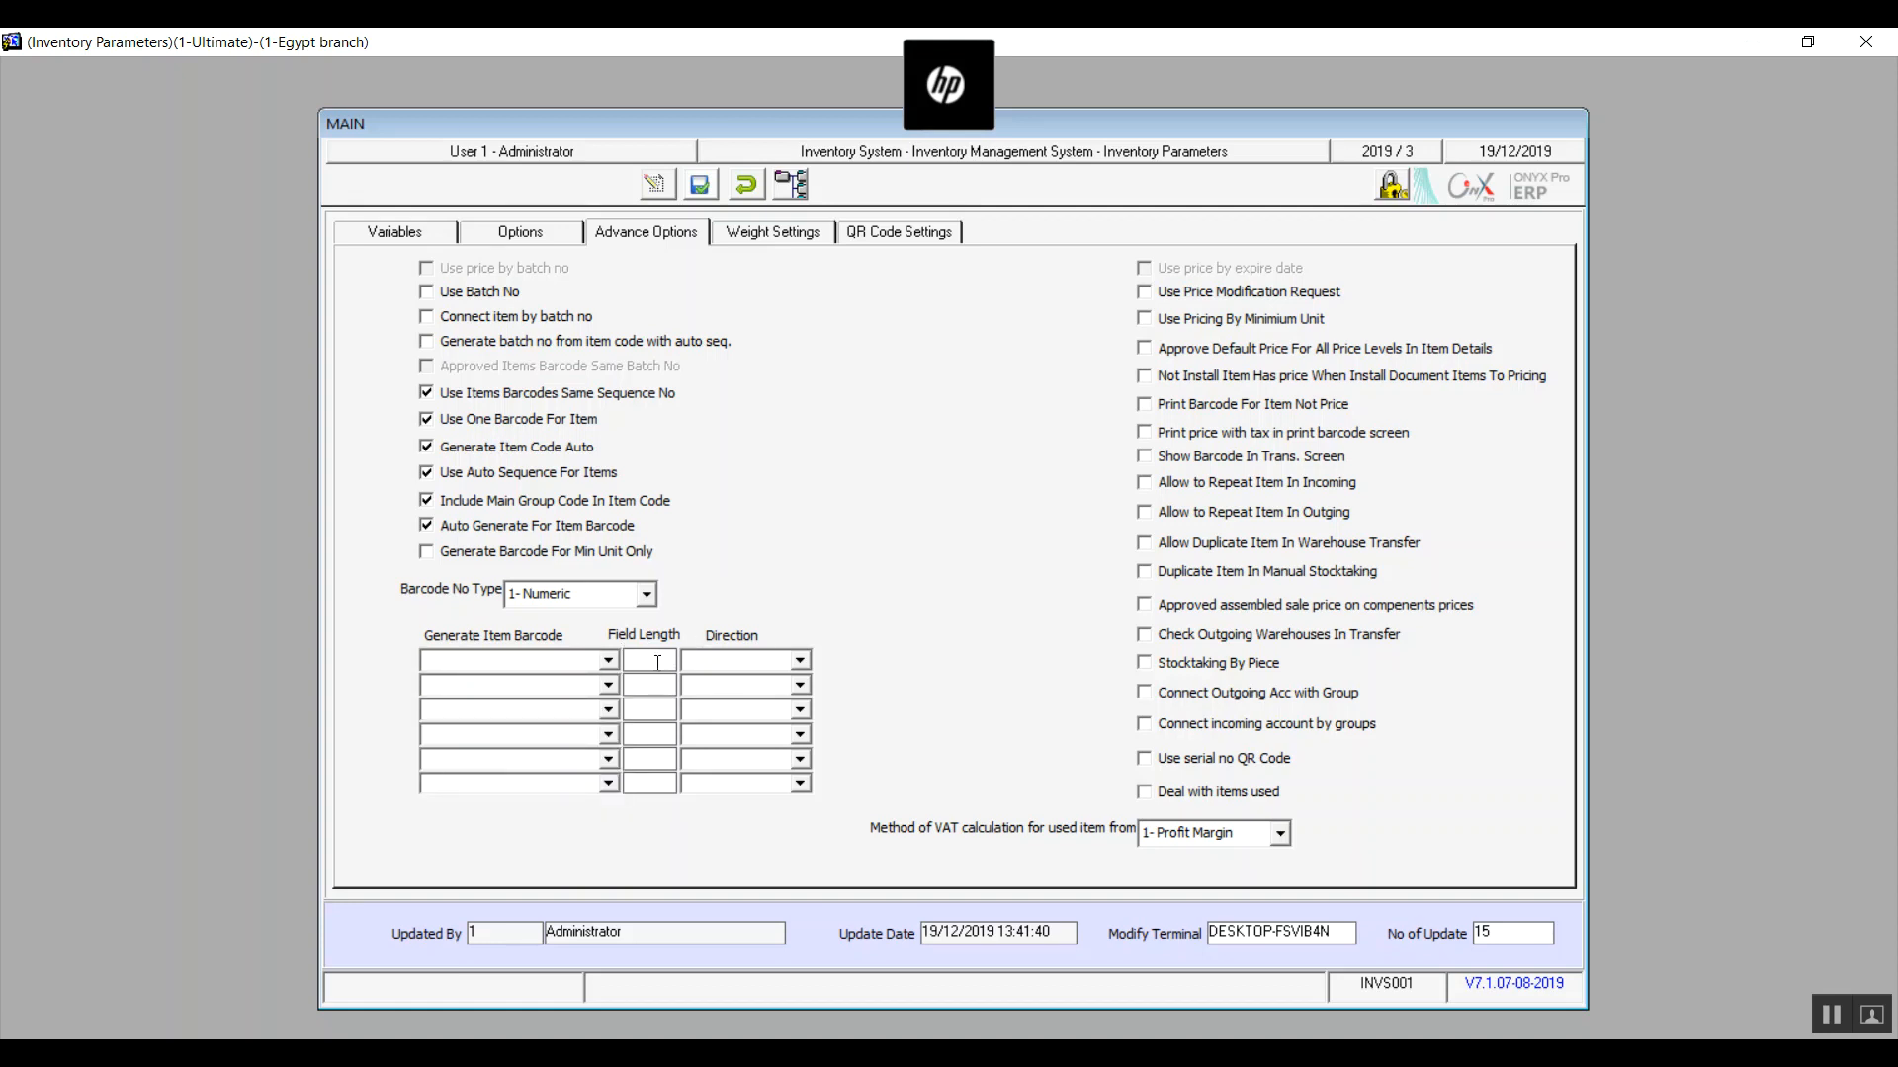
{"action": "left_click", "coordinate": [800, 660]}
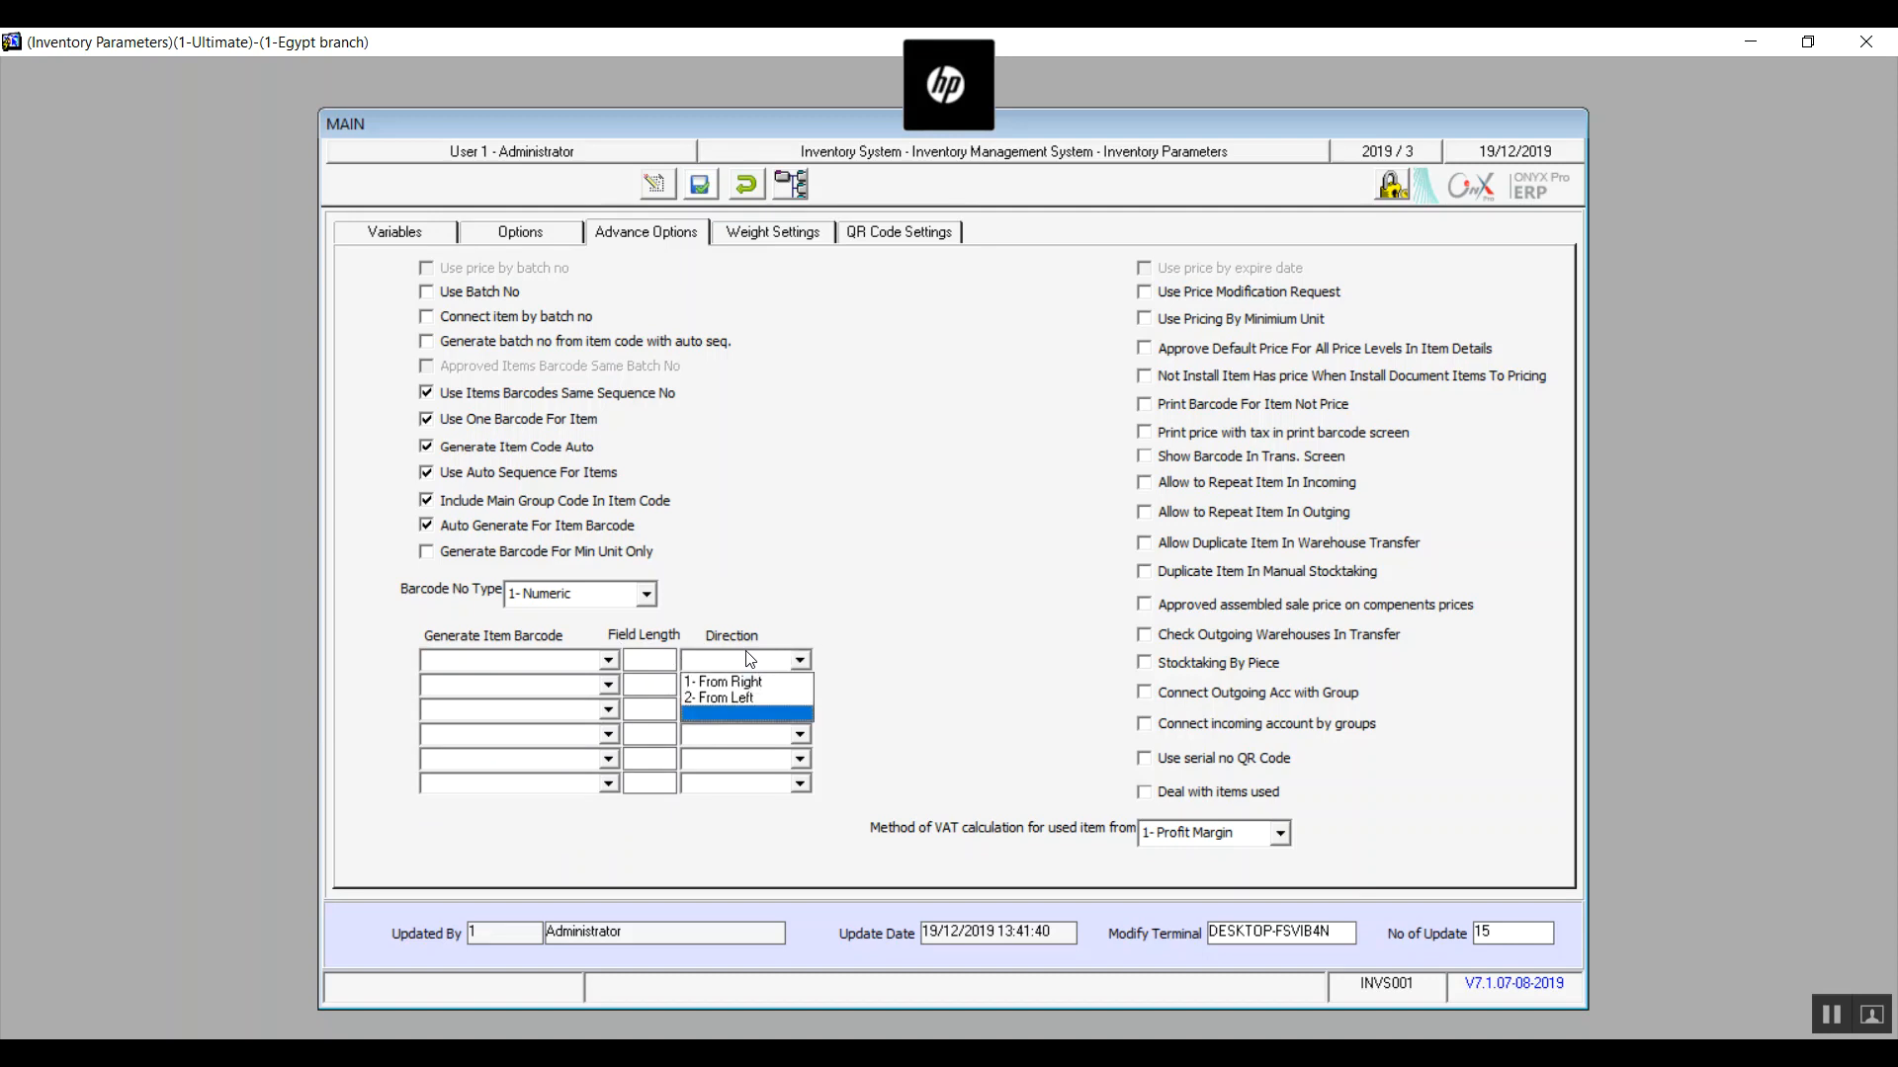
{"action": "left_click", "coordinate": [652, 664]}
{"action": "left_click", "coordinate": [607, 661]}
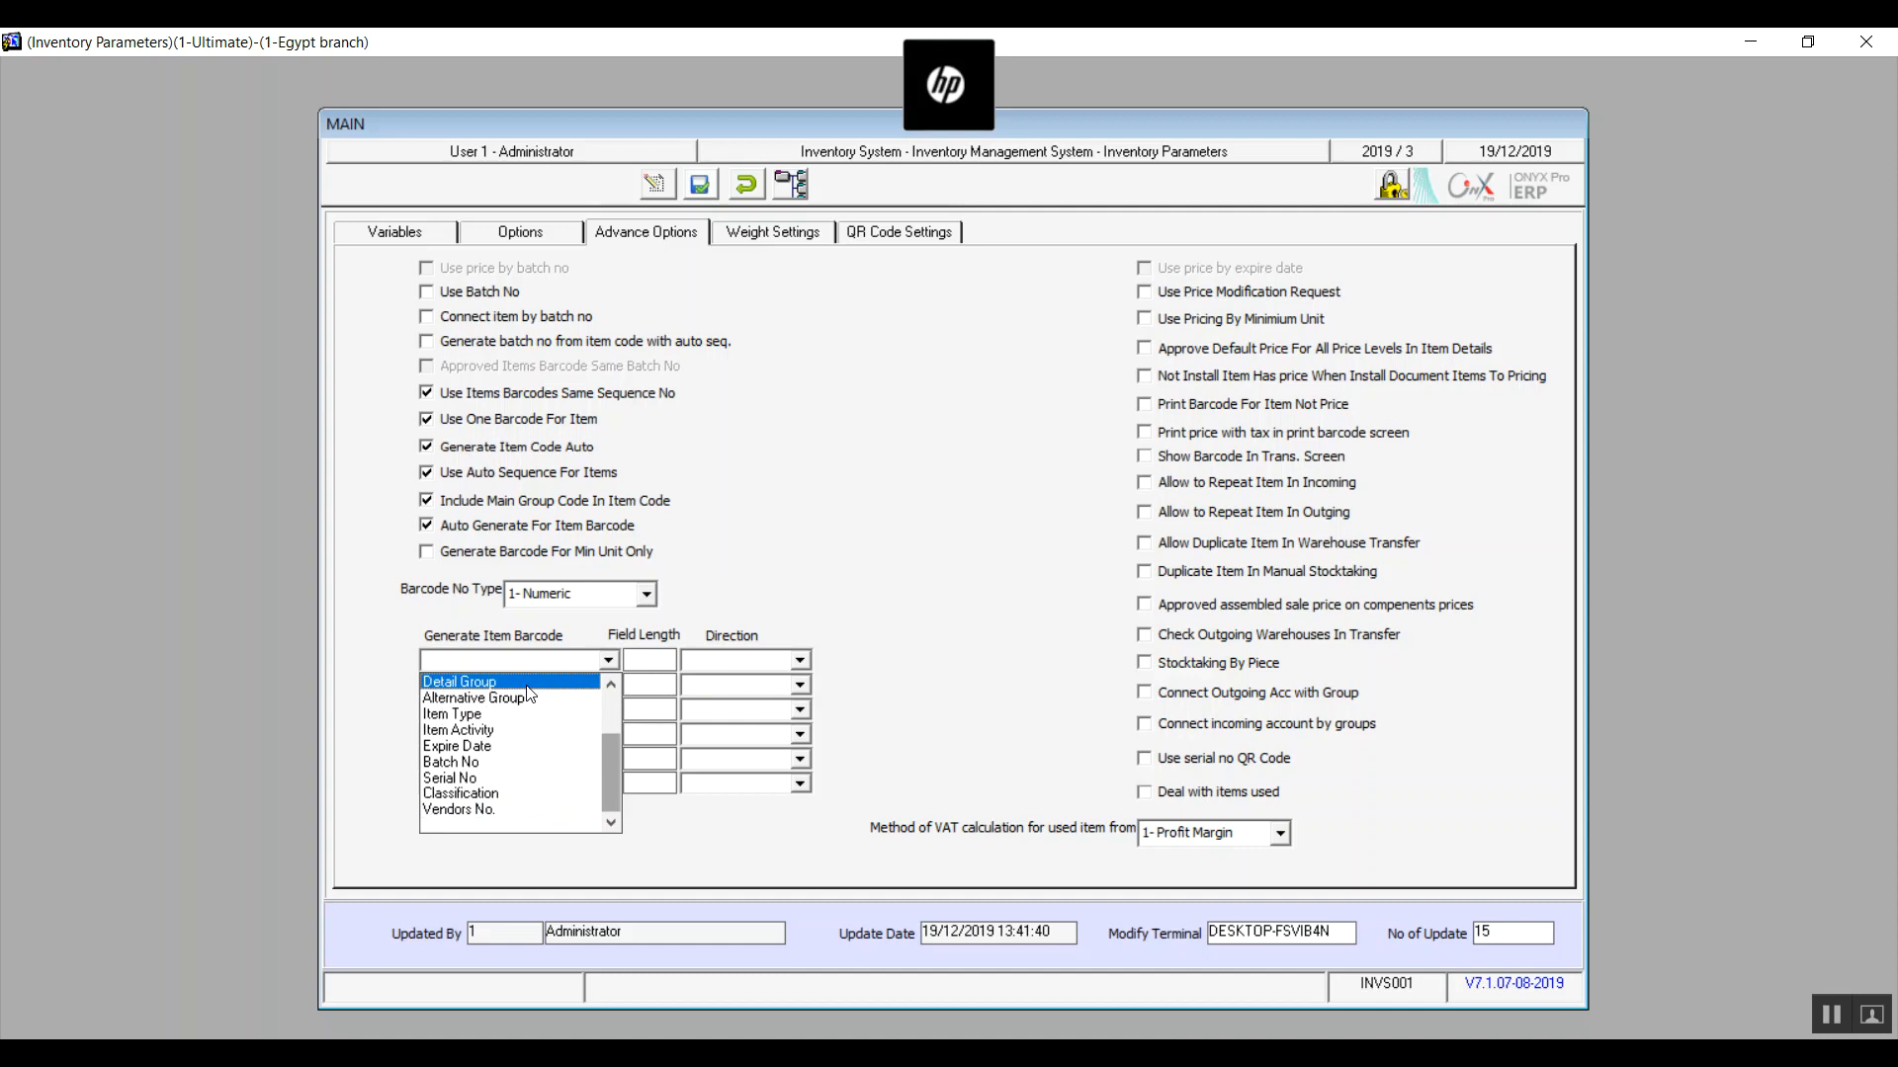
Try the From Right and From Left directions in the first item barcode row and clear the selection.
{"action": "left_click", "coordinate": [728, 671]}
{"action": "left_click", "coordinate": [729, 672]}
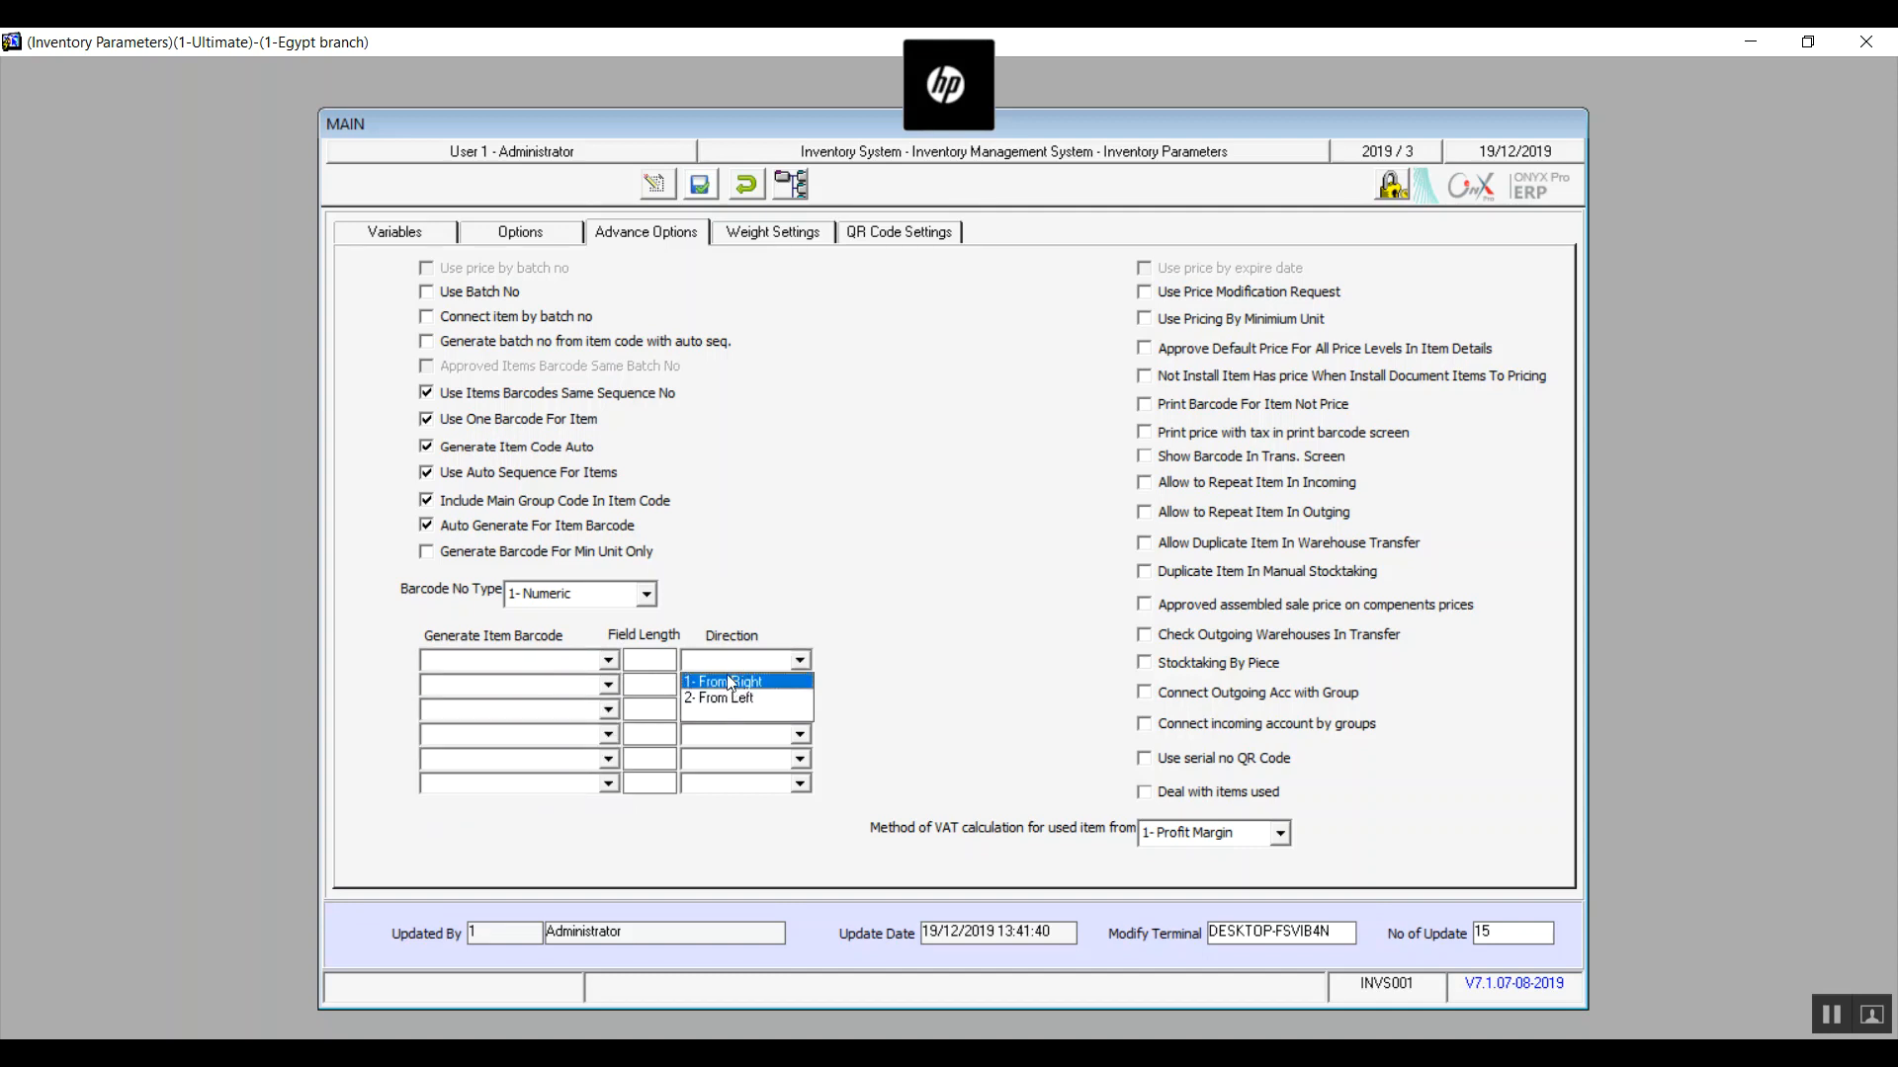
{"action": "left_click", "coordinate": [731, 682]}
{"action": "left_click", "coordinate": [734, 673]}
{"action": "left_click", "coordinate": [741, 697]}
{"action": "left_click", "coordinate": [748, 710]}
{"action": "left_click", "coordinate": [803, 657]}
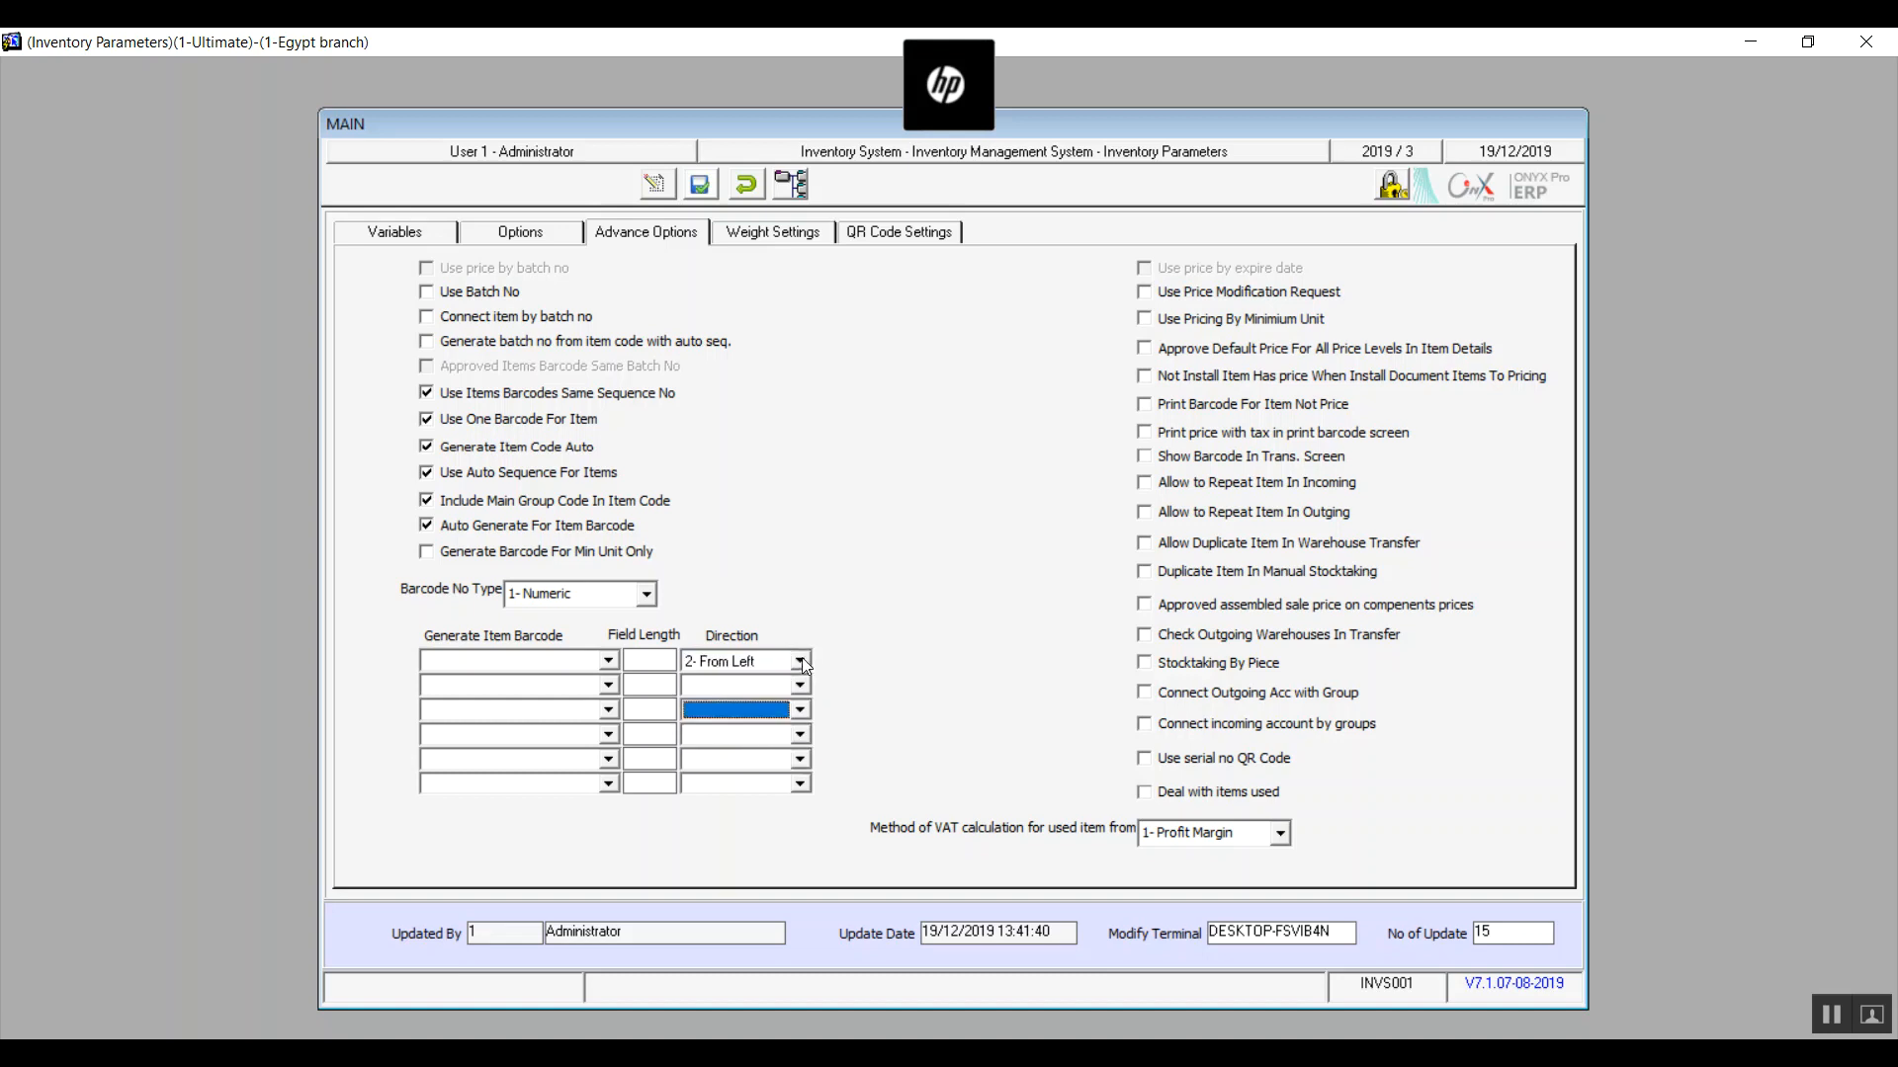
{"action": "left_click", "coordinate": [802, 662]}
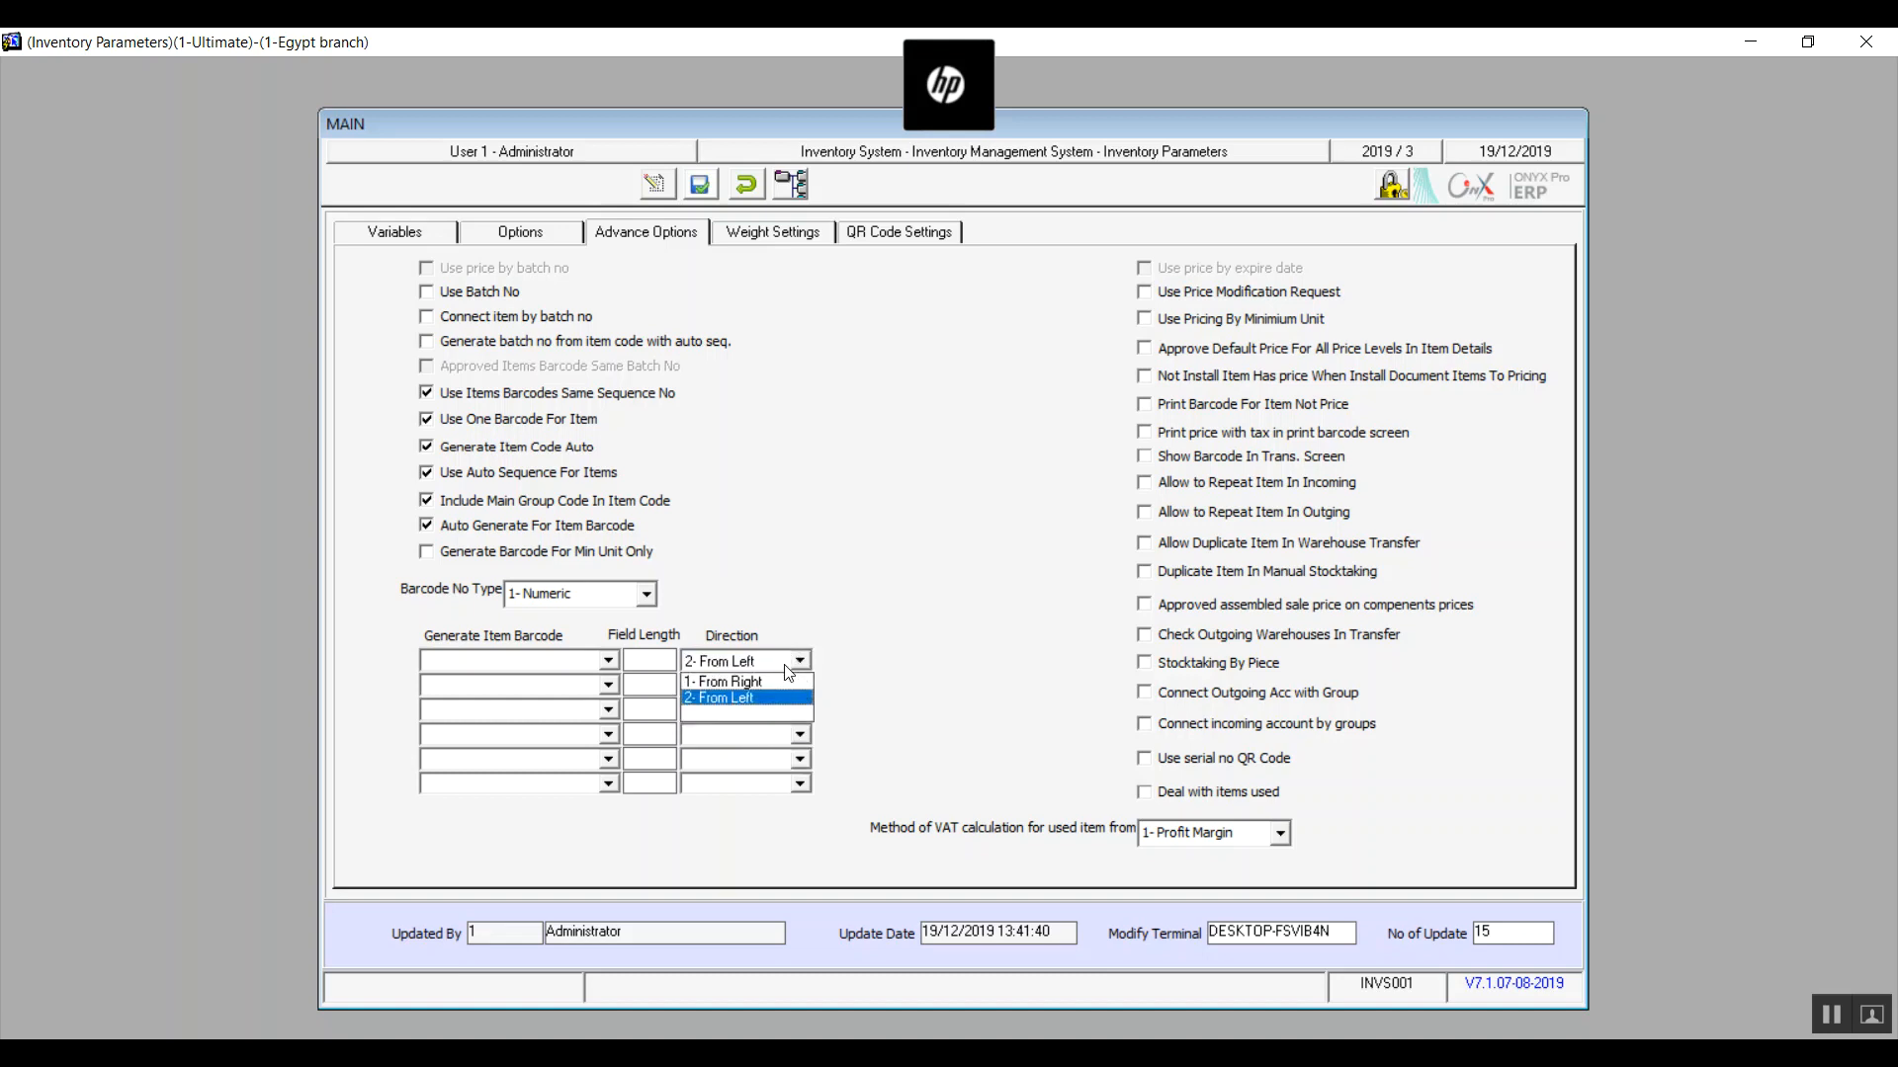
{"action": "left_click", "coordinate": [751, 710]}
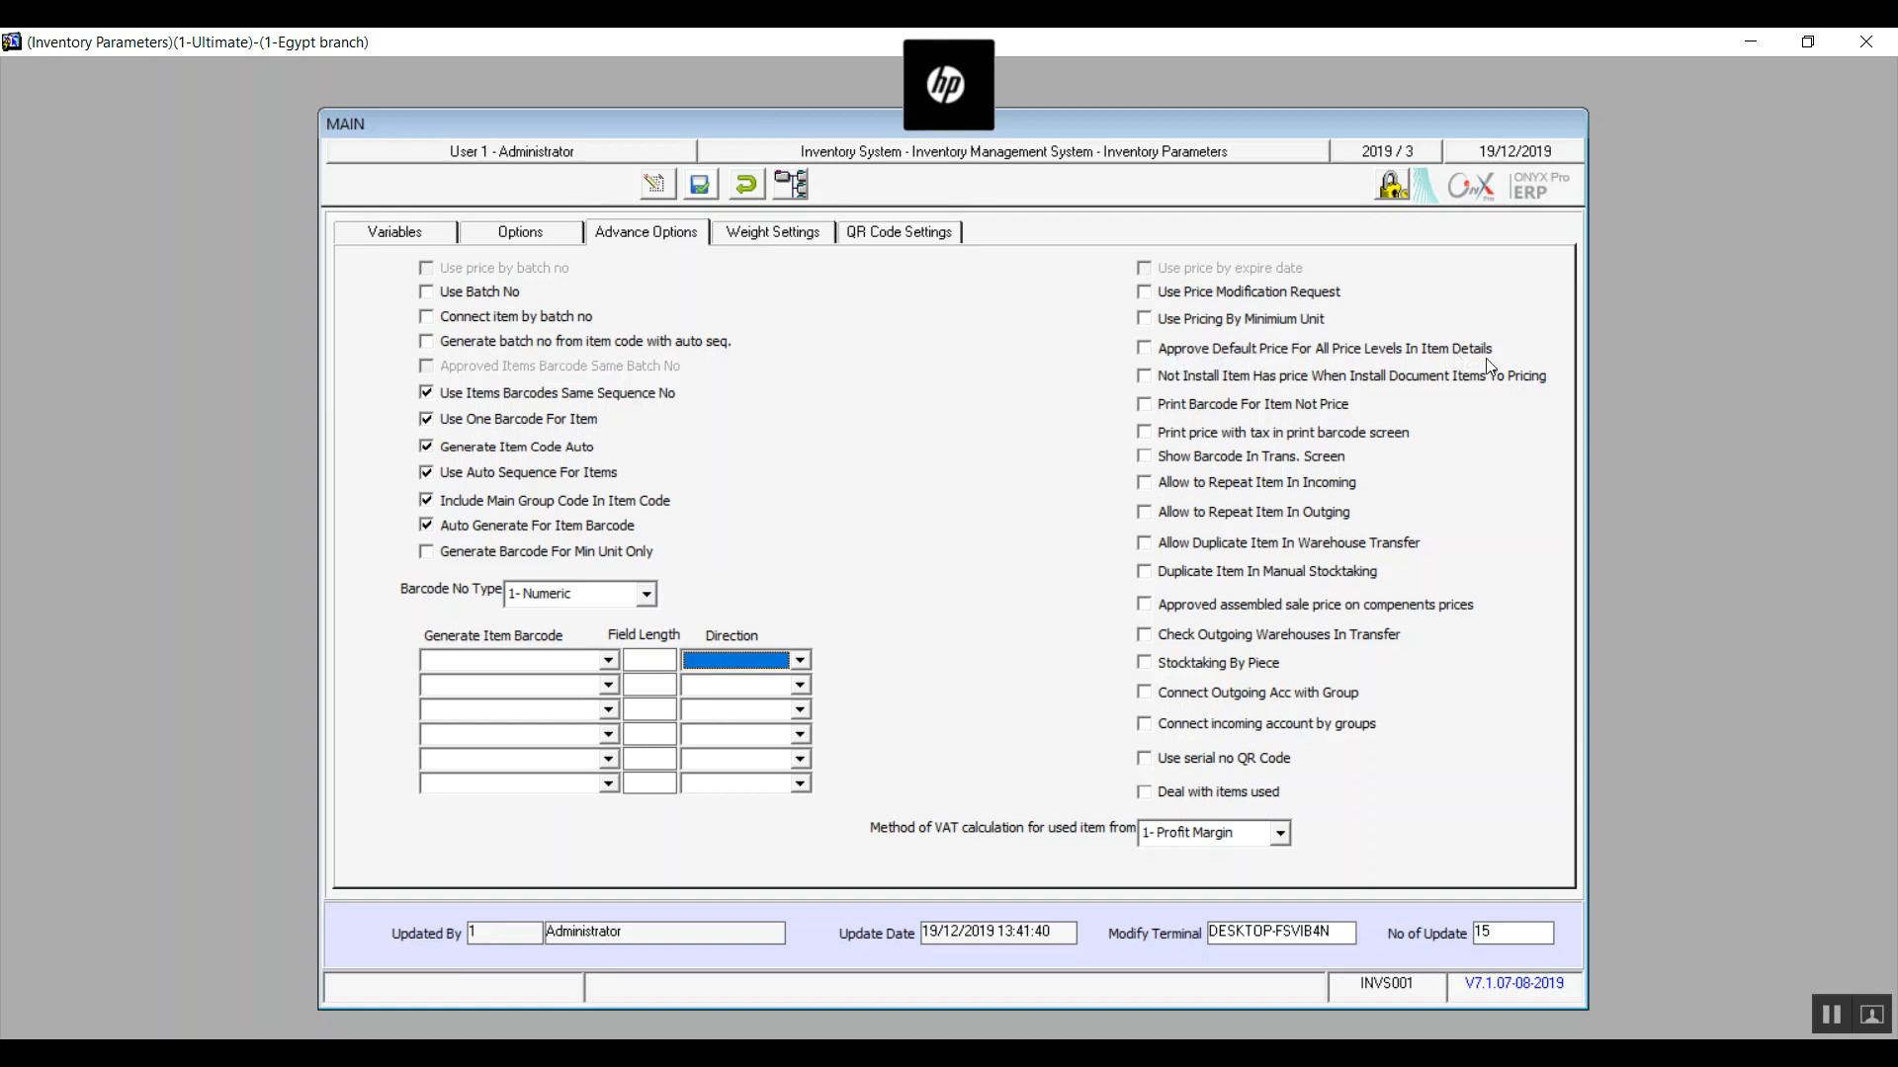
{"action": "left_click", "coordinate": [1145, 353]}
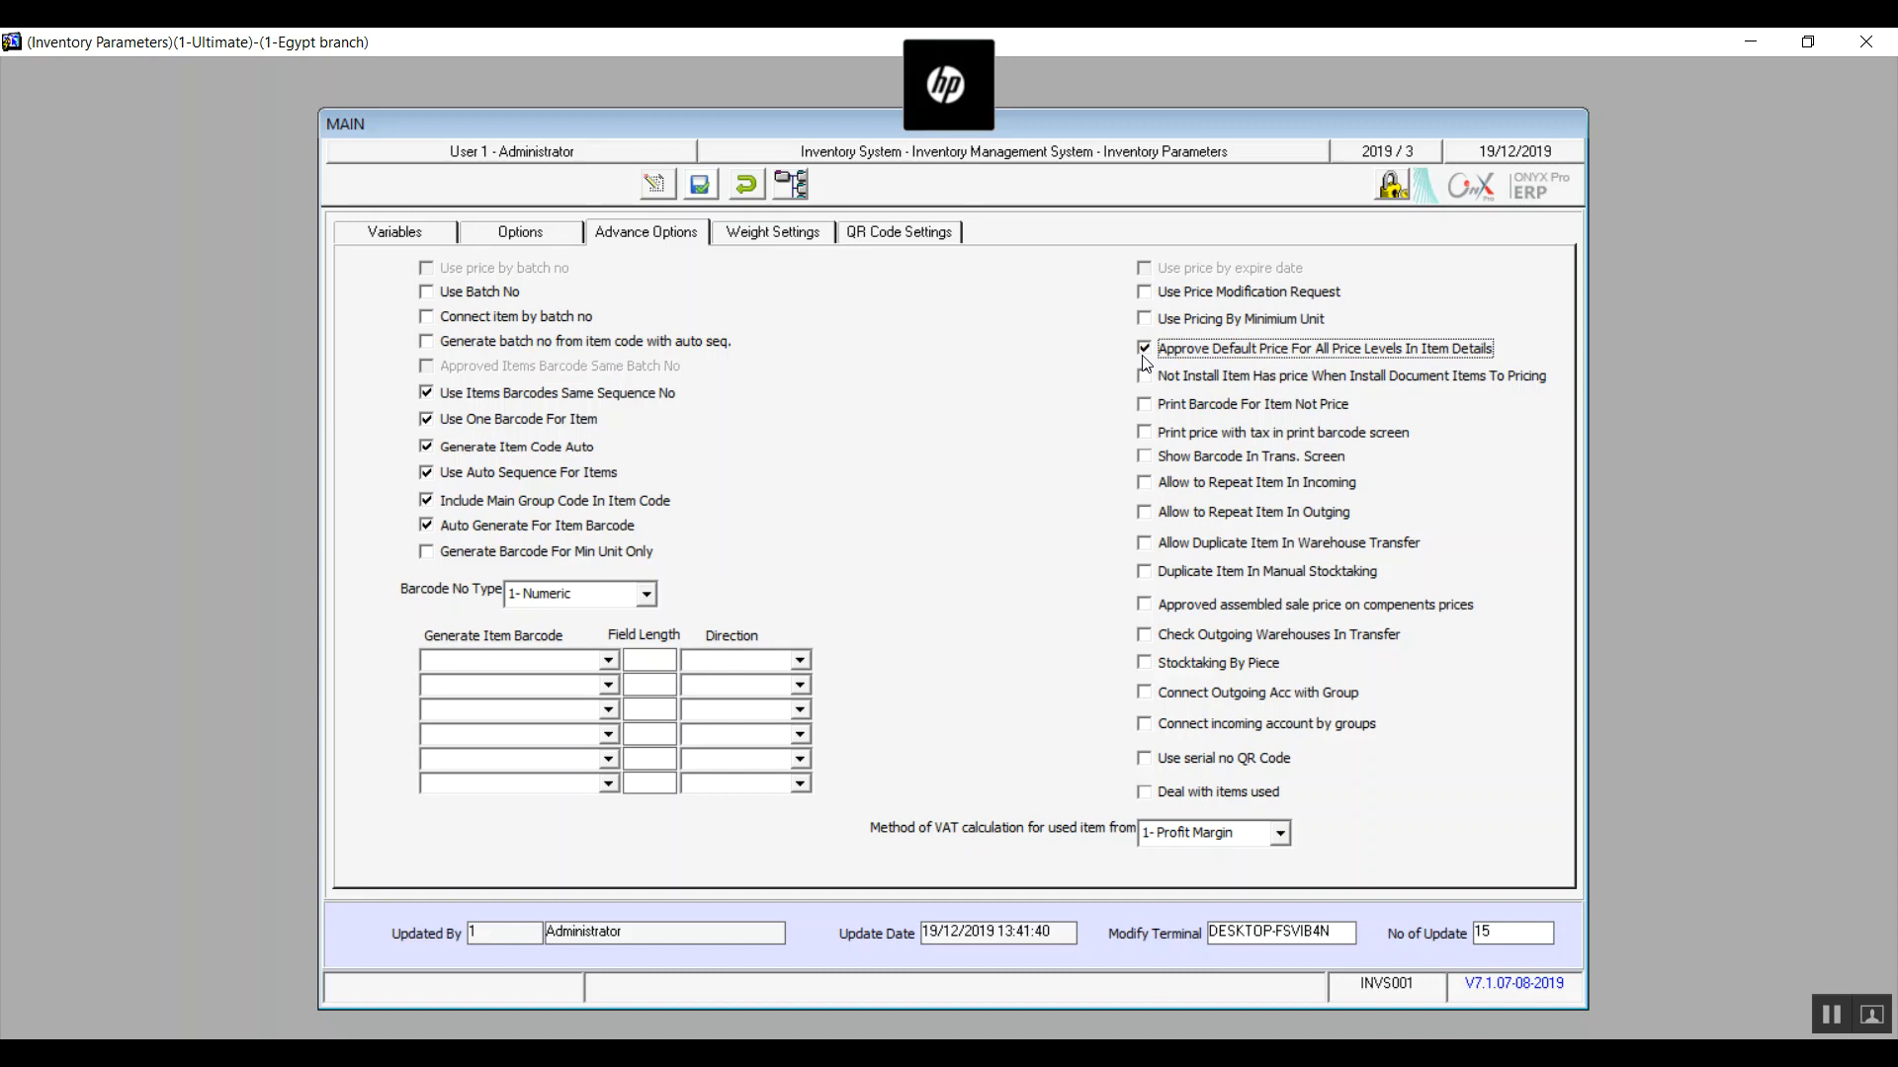
{"action": "left_click", "coordinate": [1144, 361]}
{"action": "left_click", "coordinate": [1146, 407]}
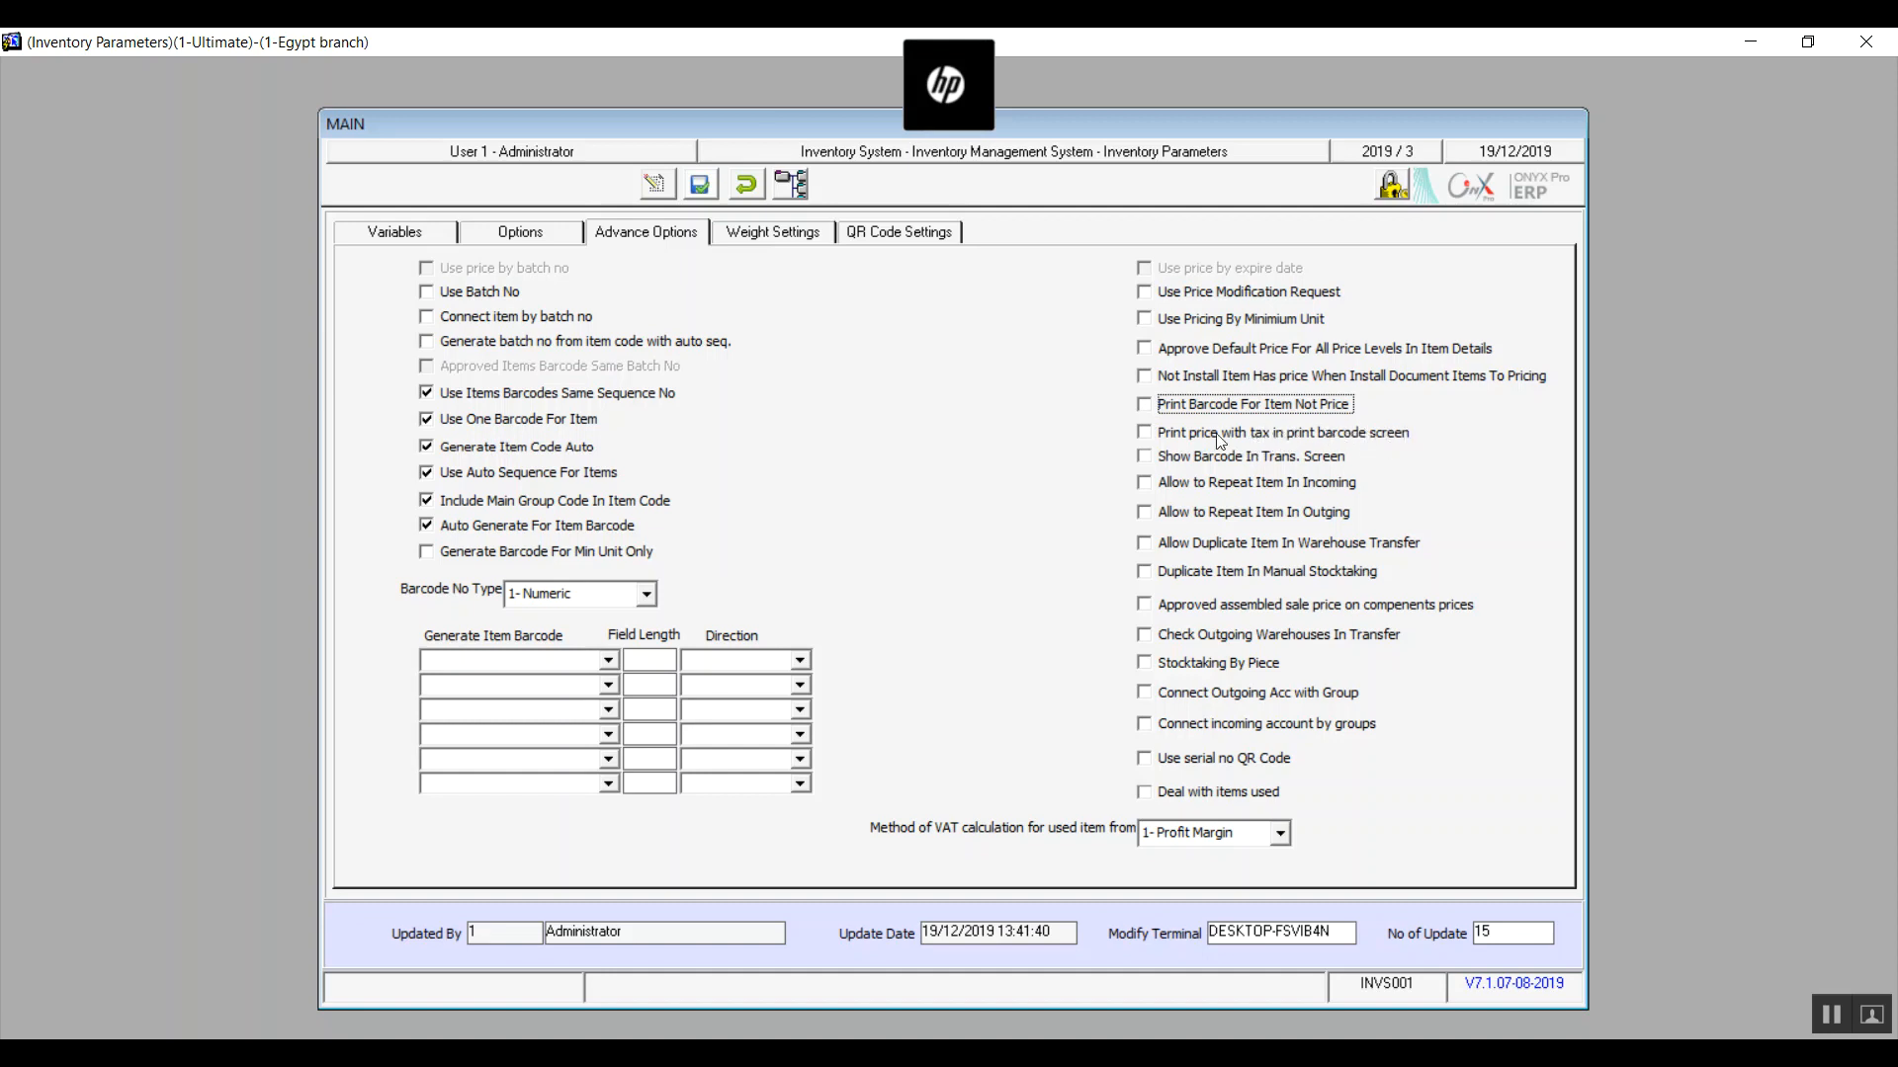
{"action": "left_click", "coordinate": [1148, 434]}
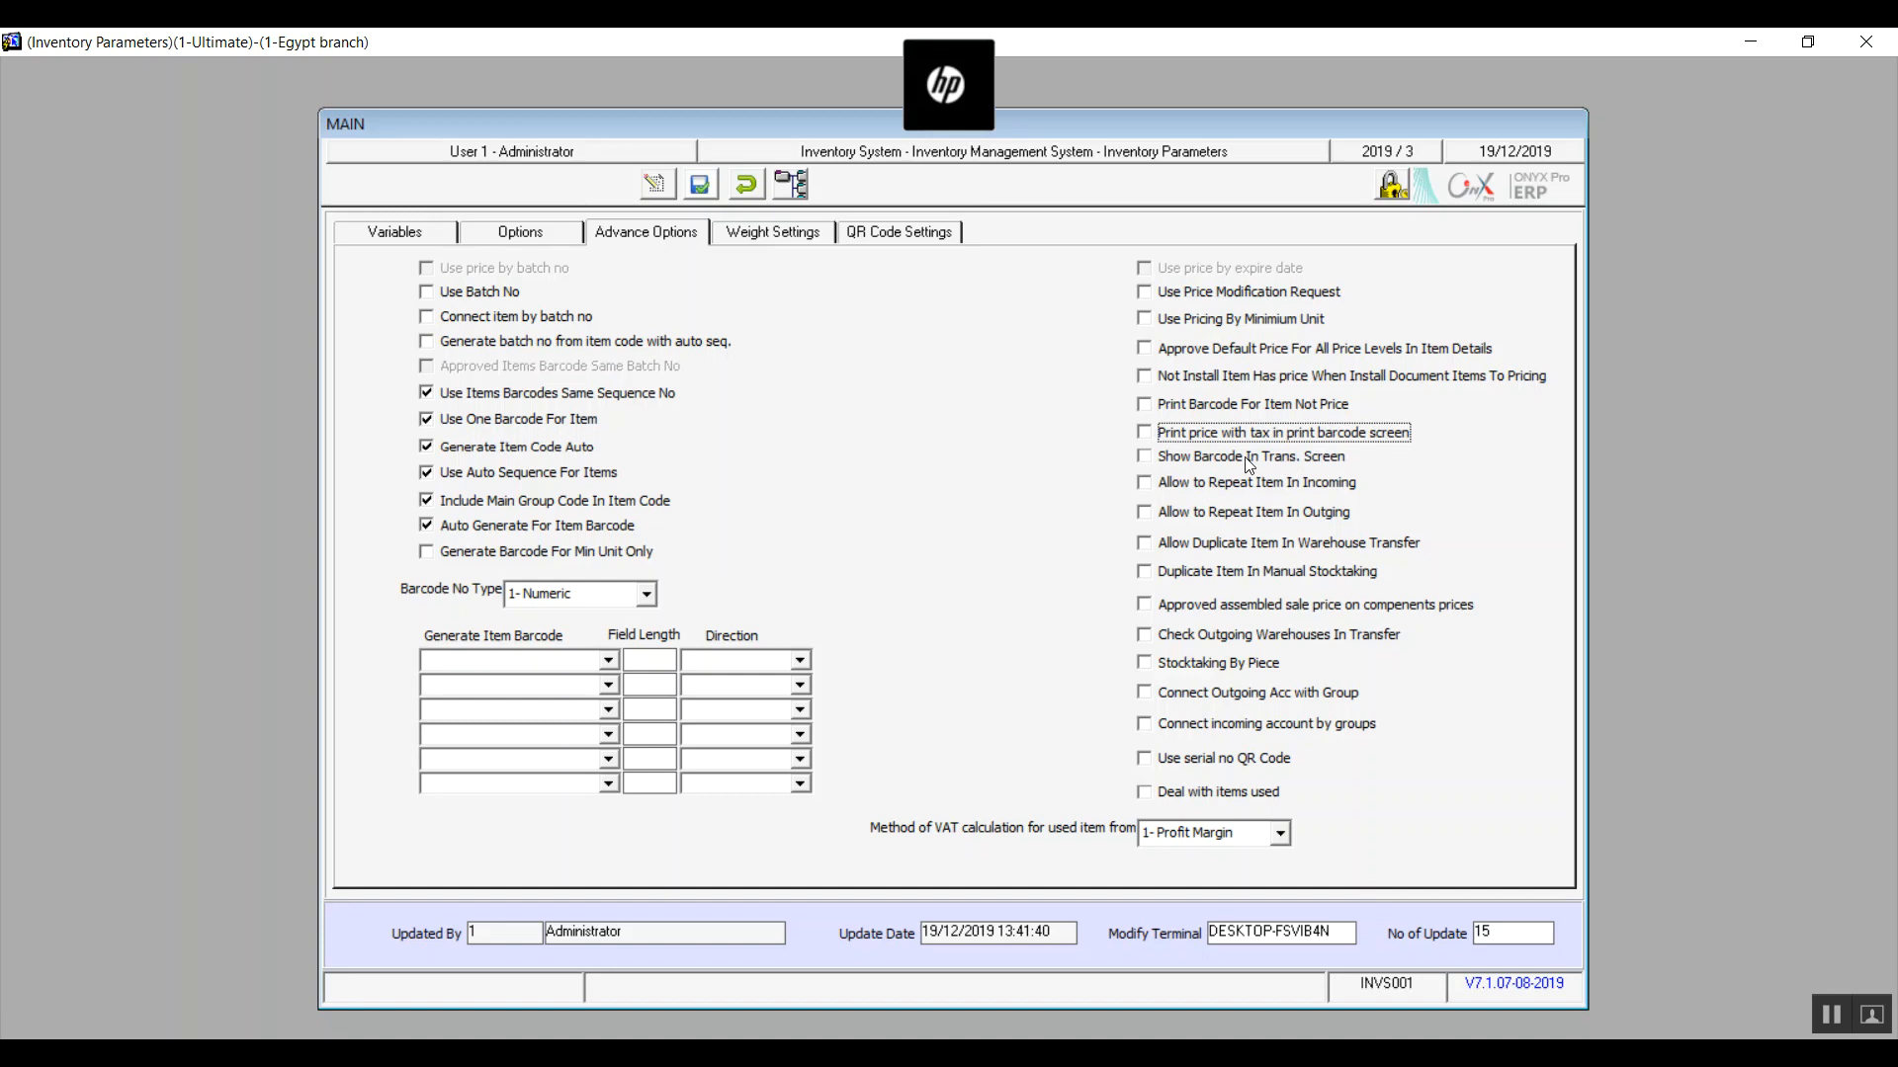
{"action": "left_click", "coordinate": [1149, 464]}
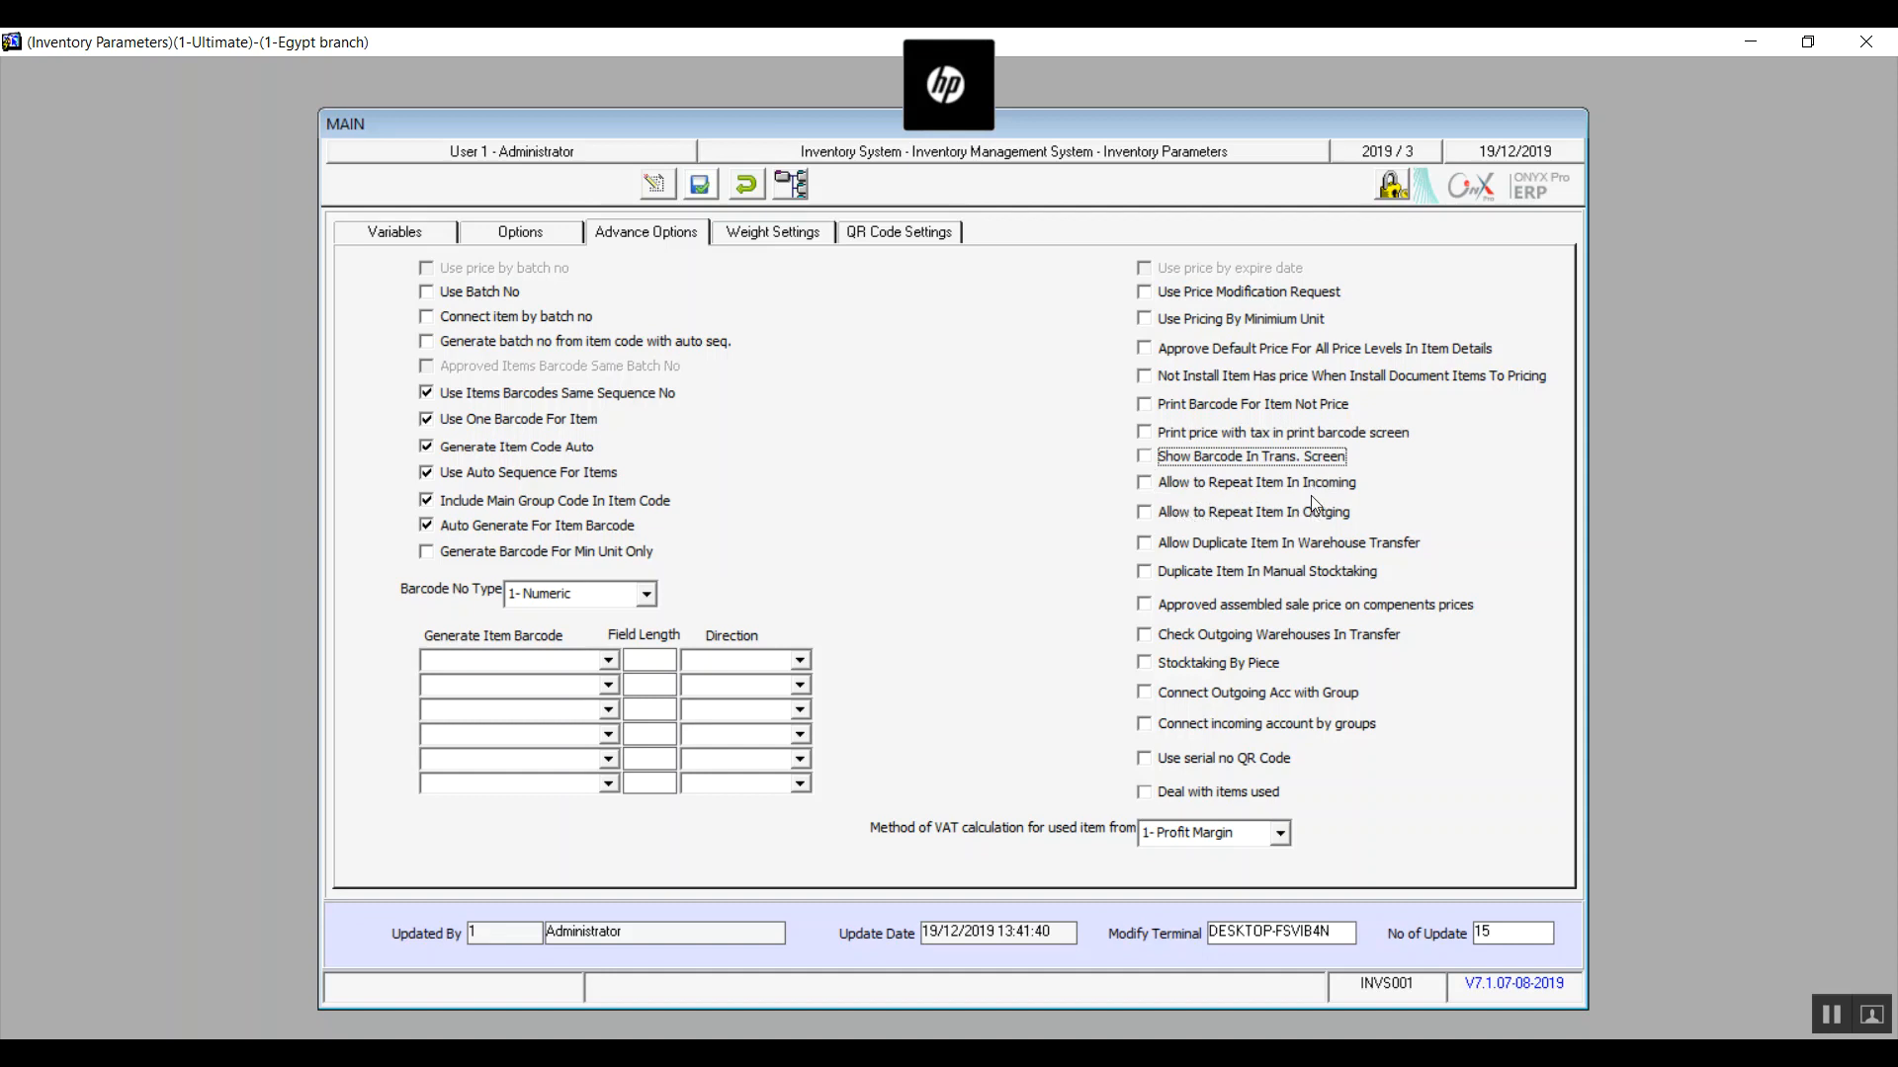
{"action": "left_click", "coordinate": [1150, 548]}
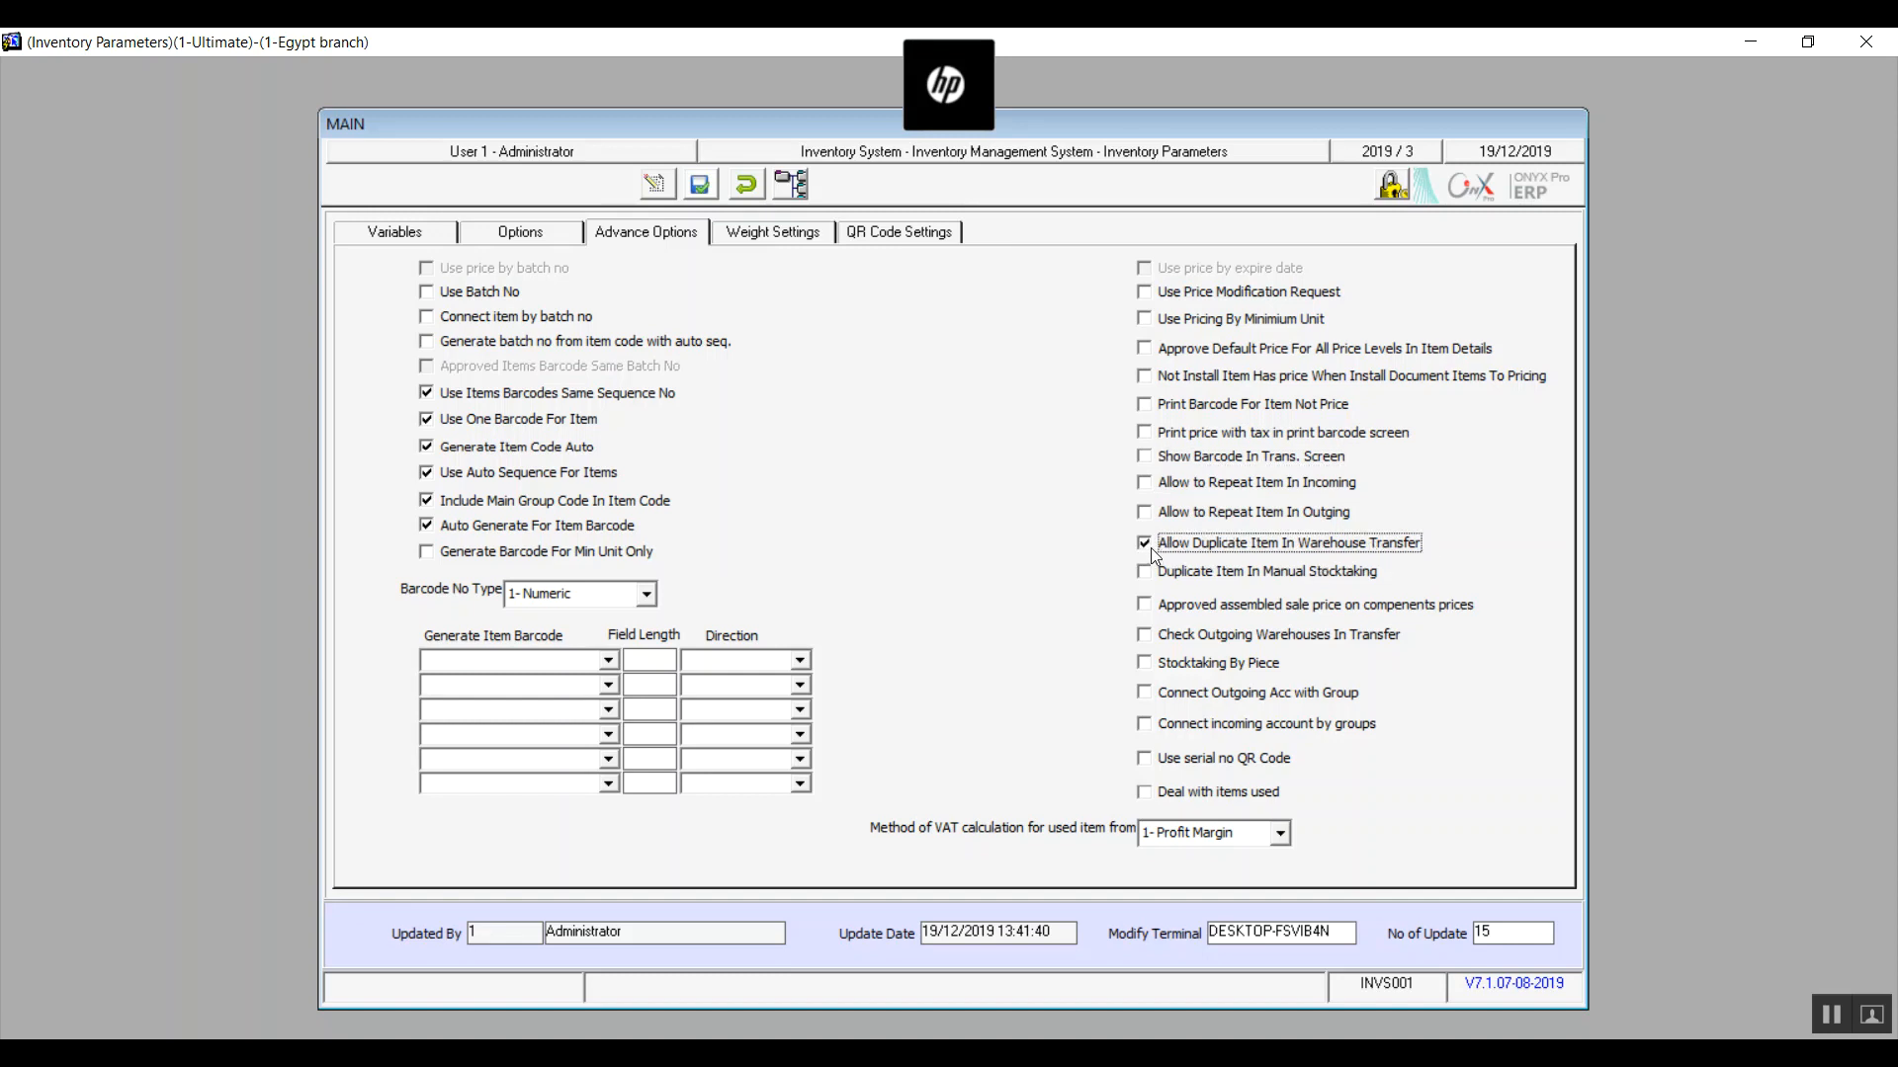
{"action": "left_click", "coordinate": [1150, 548]}
{"action": "left_click", "coordinate": [1831, 1014]}
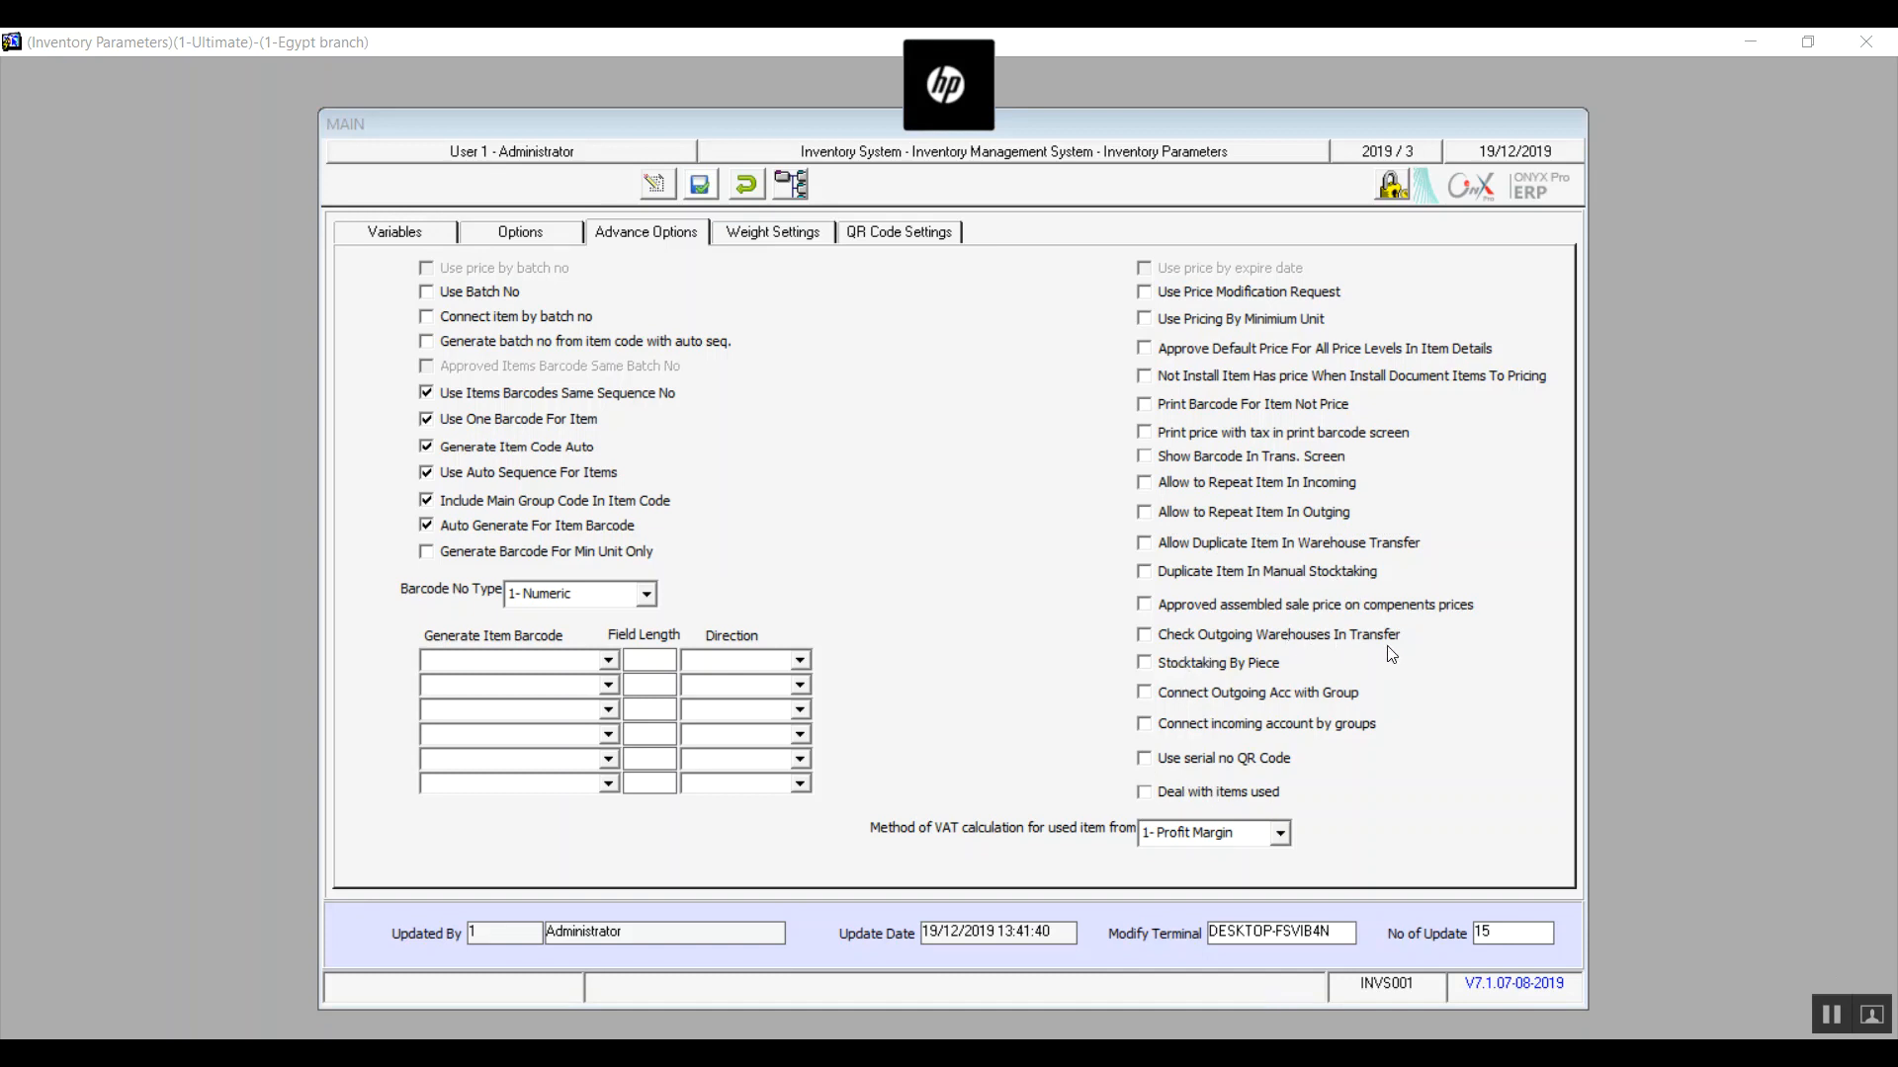
{"action": "left_click", "coordinate": [1146, 655]}
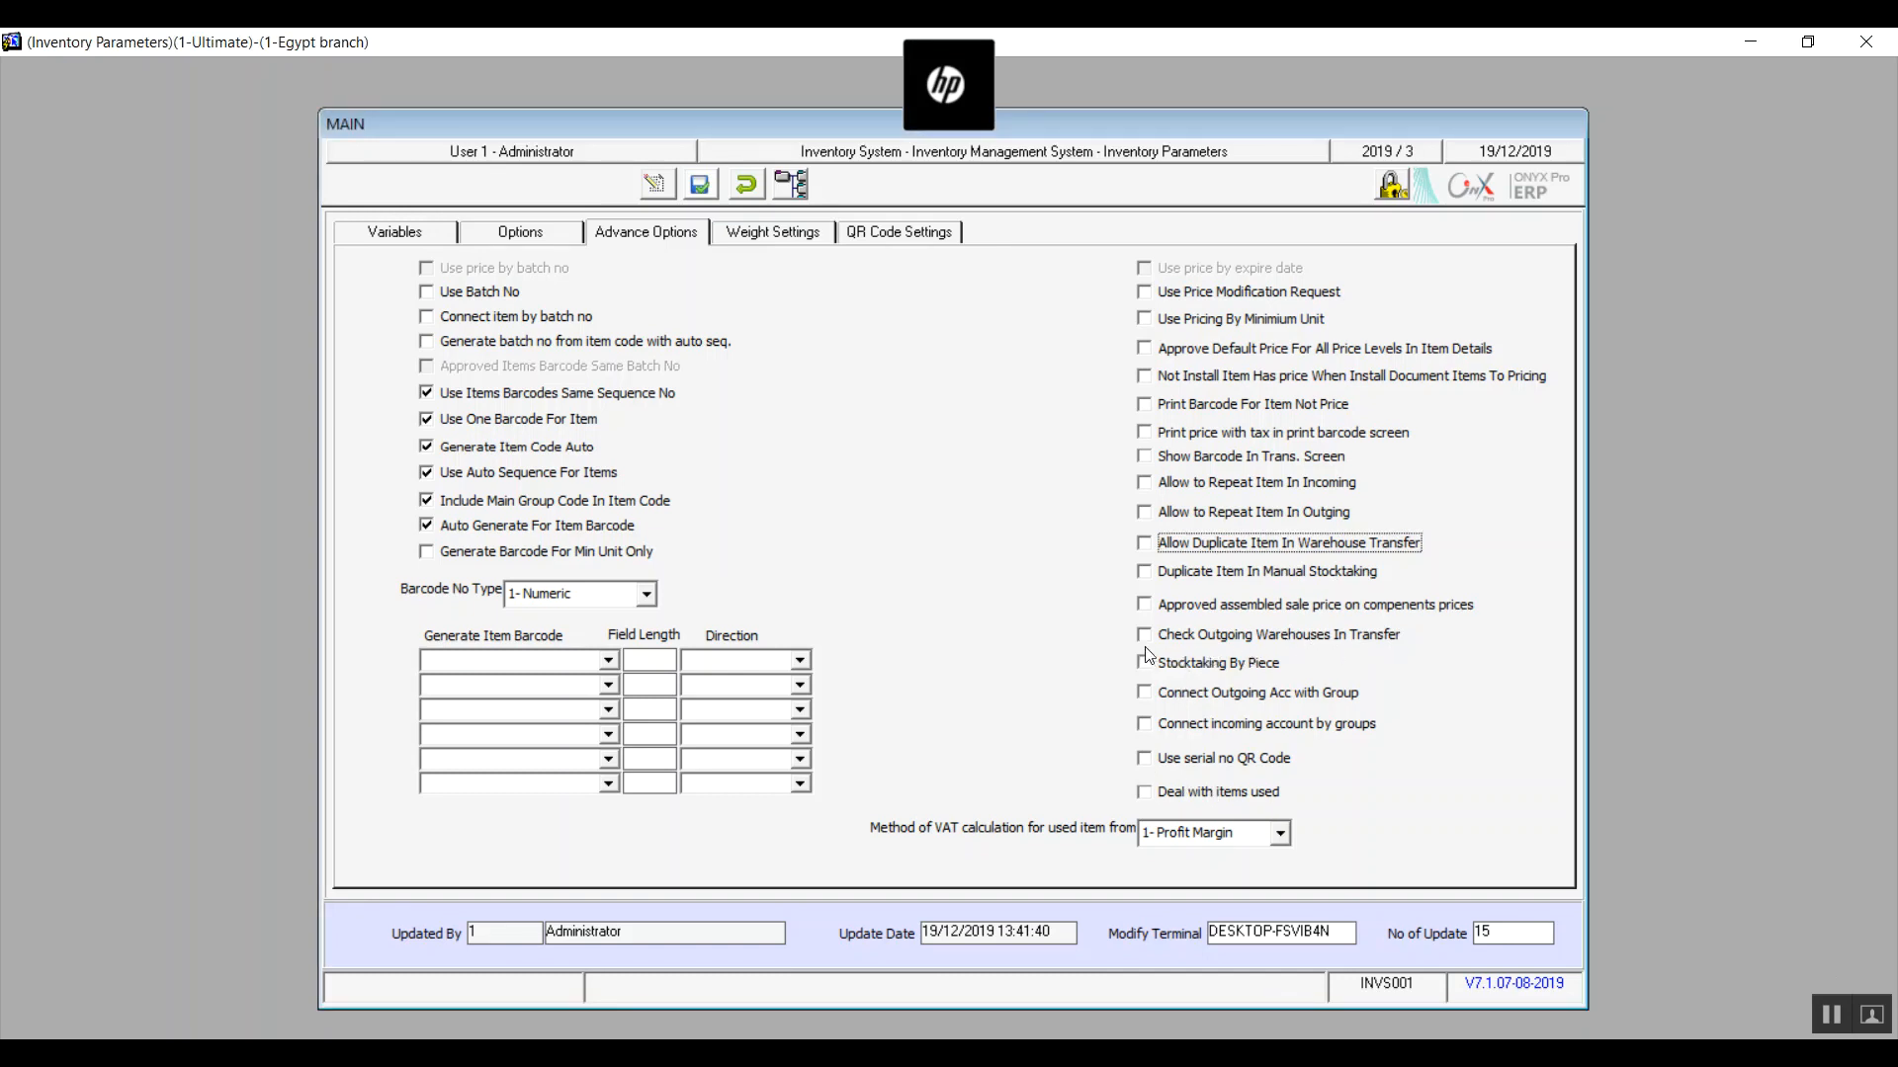
{"action": "left_click", "coordinate": [1147, 640]}
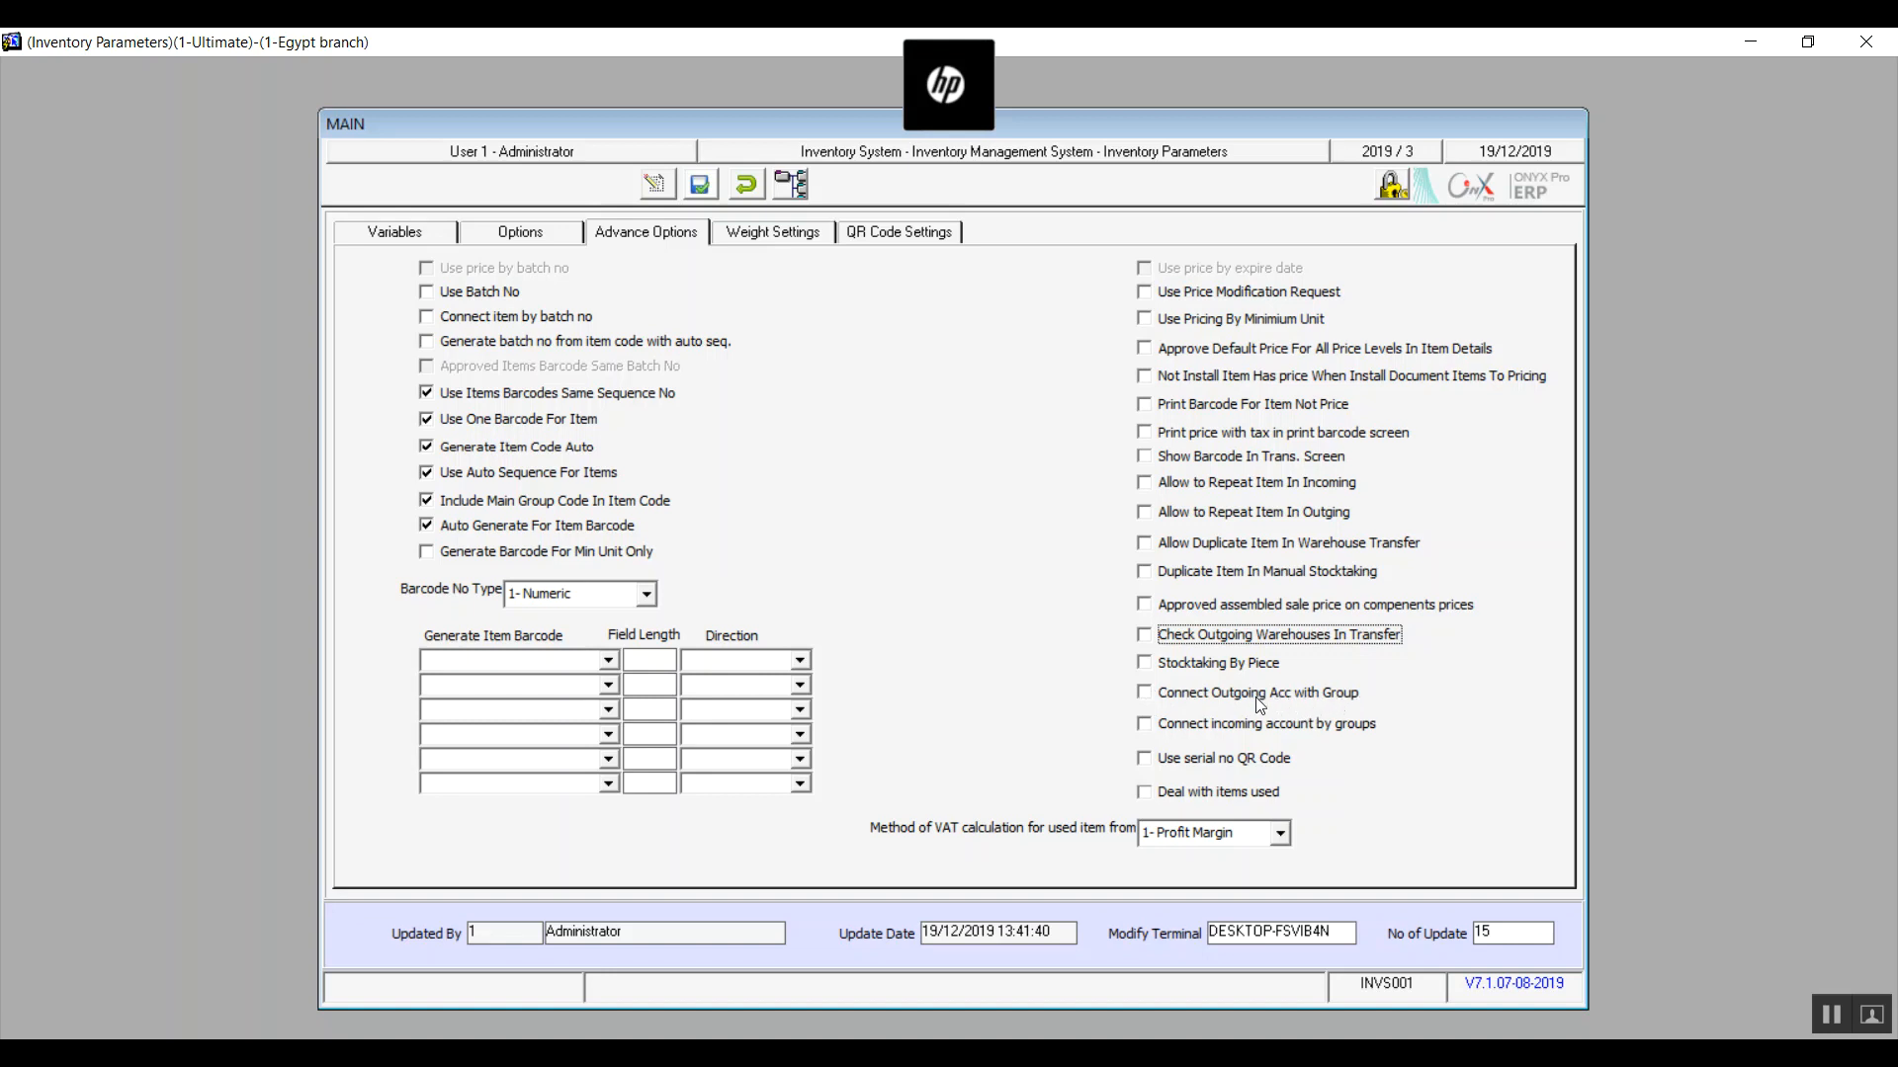
{"action": "left_click", "coordinate": [1146, 694]}
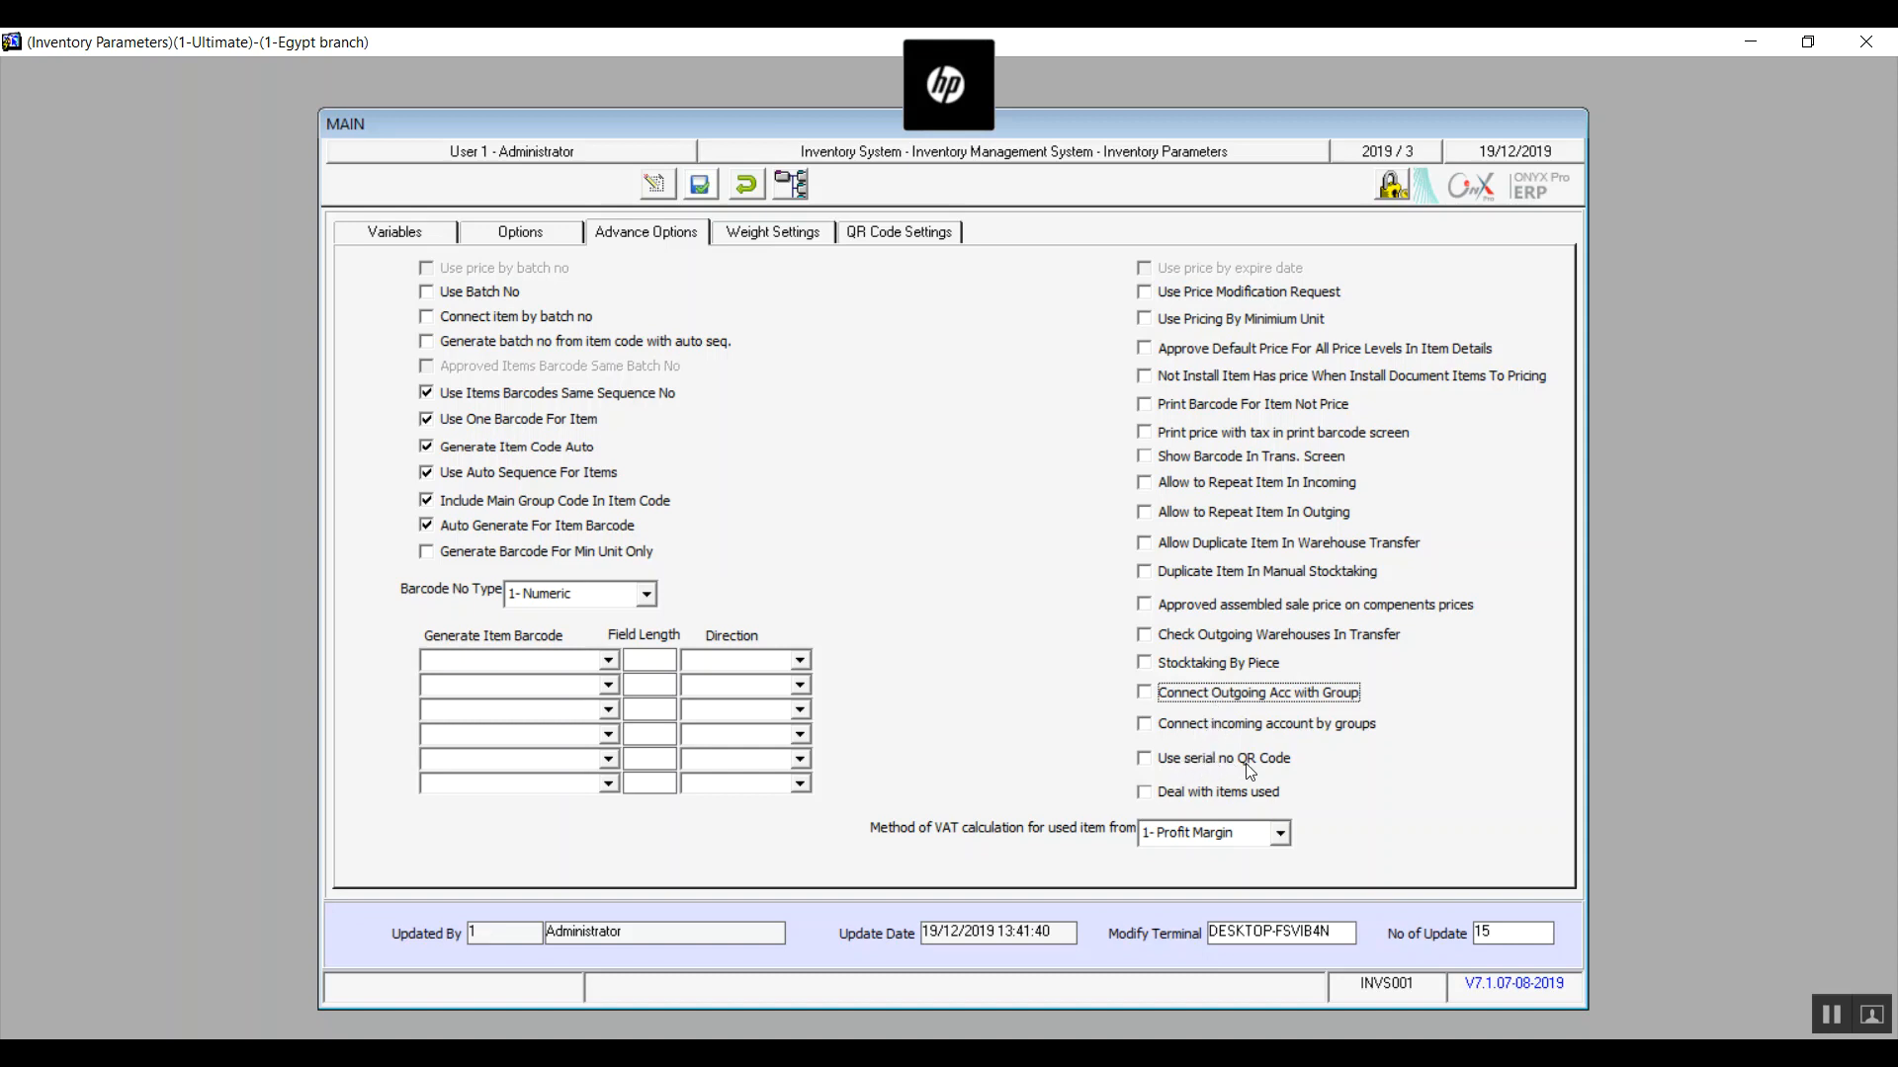
Enable Use serial no QR Code and Deal with items used, and set the used-item VAT calculation method to 3- Net. Price.
{"action": "left_click", "coordinate": [1152, 754]}
{"action": "left_click", "coordinate": [1145, 793]}
{"action": "left_click", "coordinate": [1281, 835]}
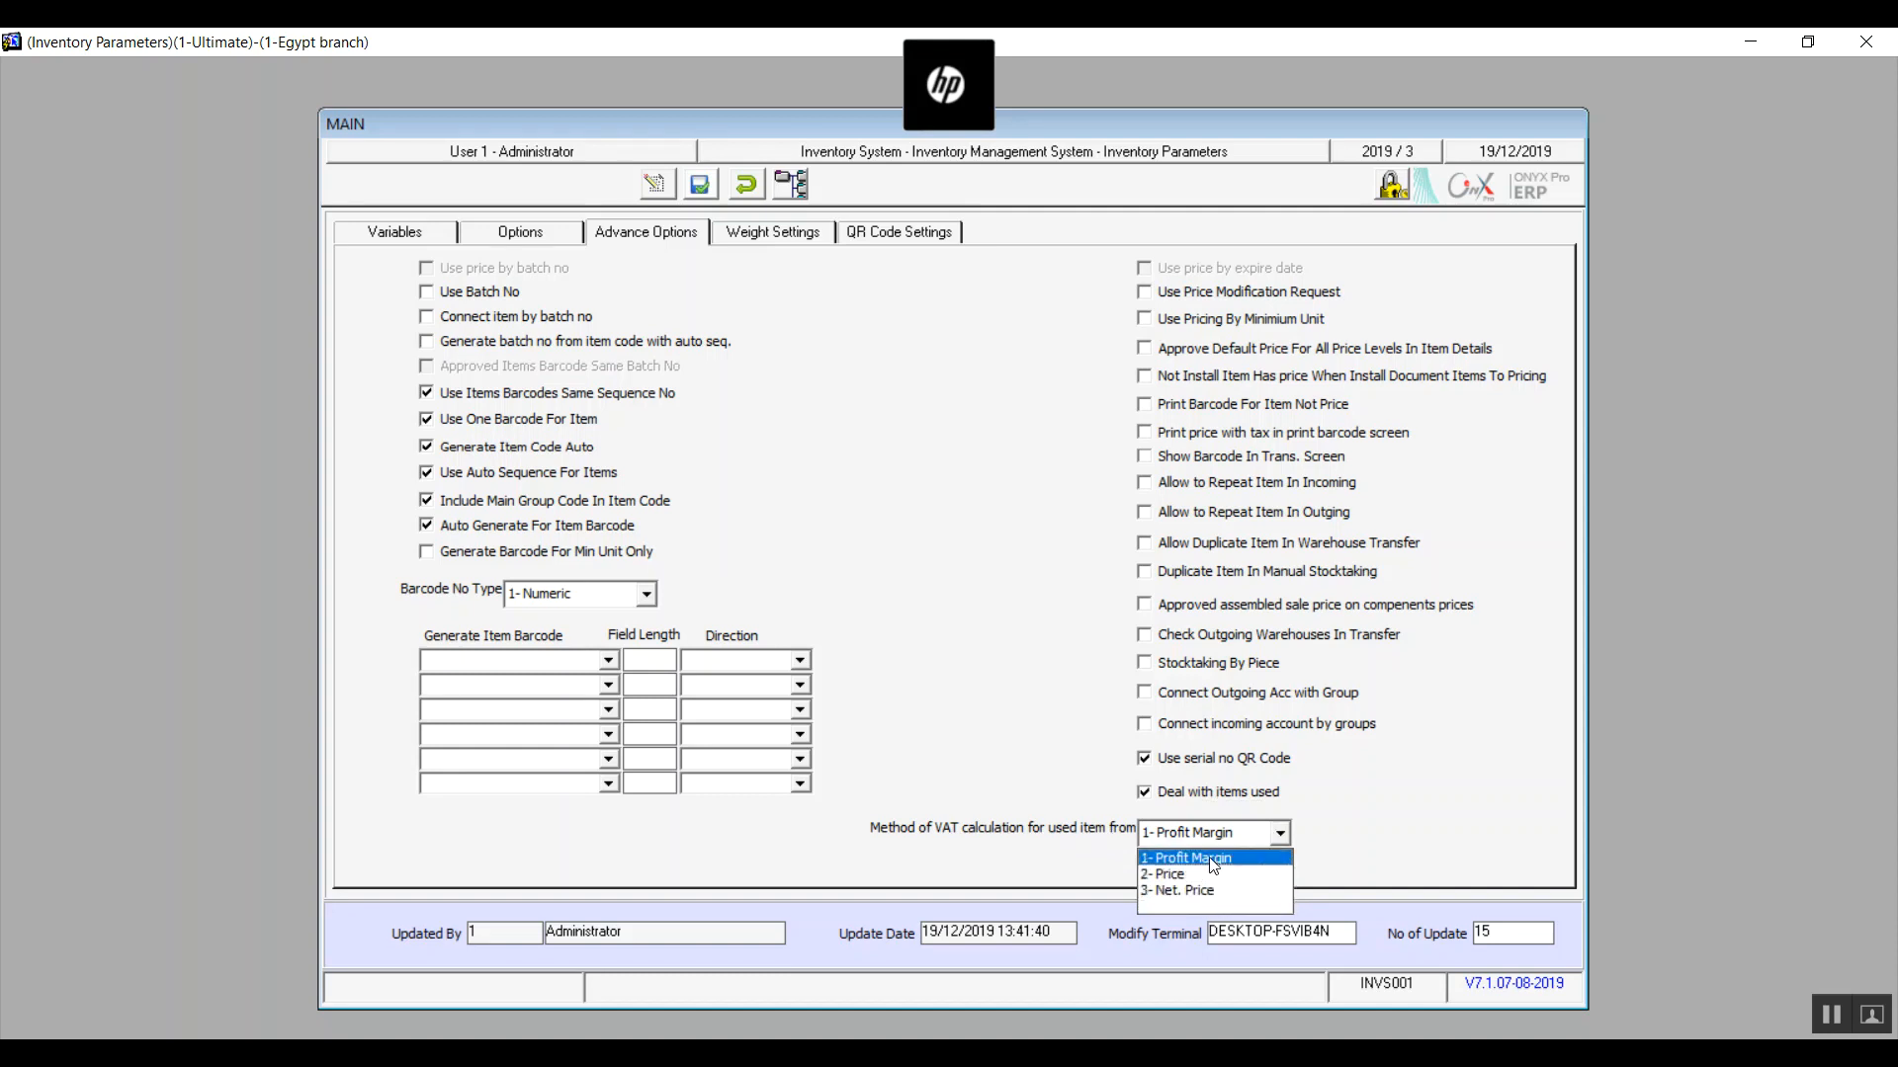
{"action": "left_click", "coordinate": [1210, 857]}
{"action": "left_click", "coordinate": [1280, 833]}
{"action": "left_click", "coordinate": [1212, 891]}
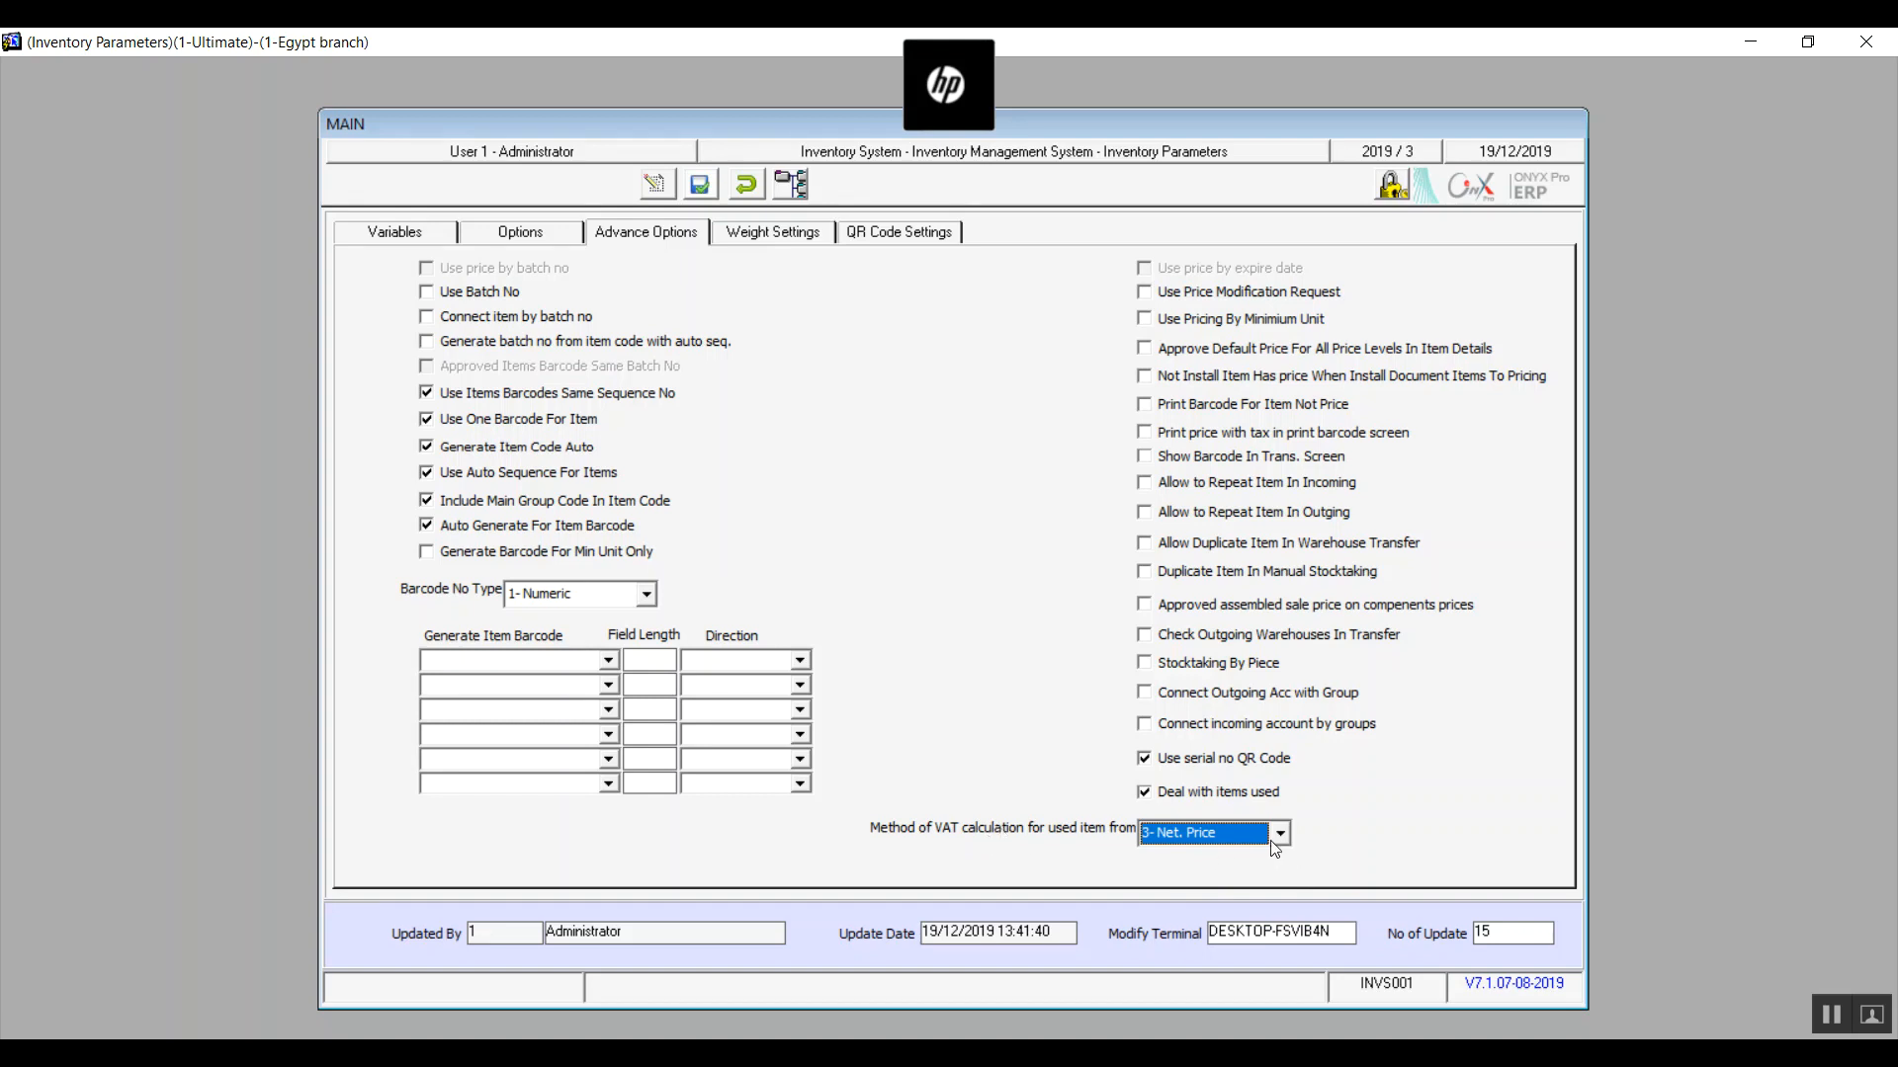